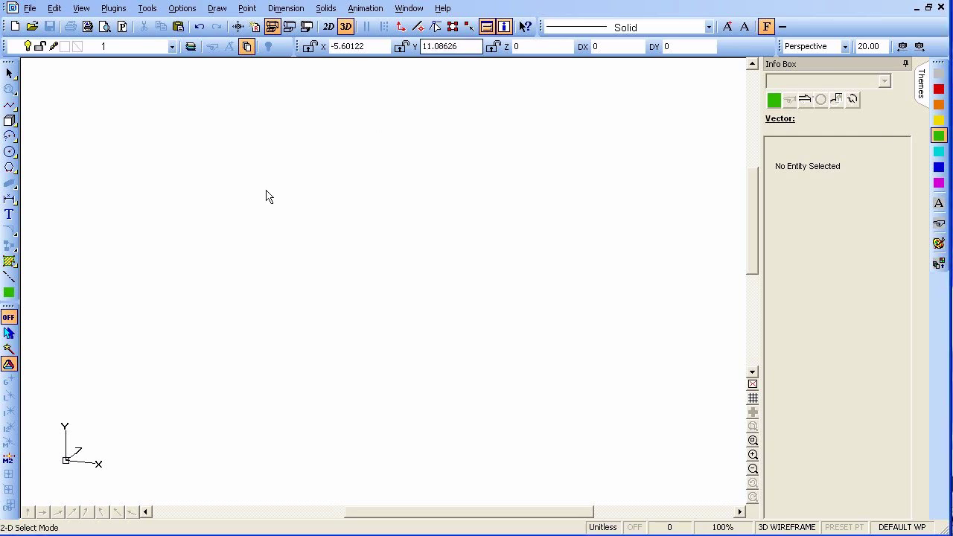
# Draw a six-sided polygon with an orthogonally restrained edge about 29.68 units long, setting its plane point at relative DX 0, DY 0, DZ 1.
pyautogui.click(9, 168)
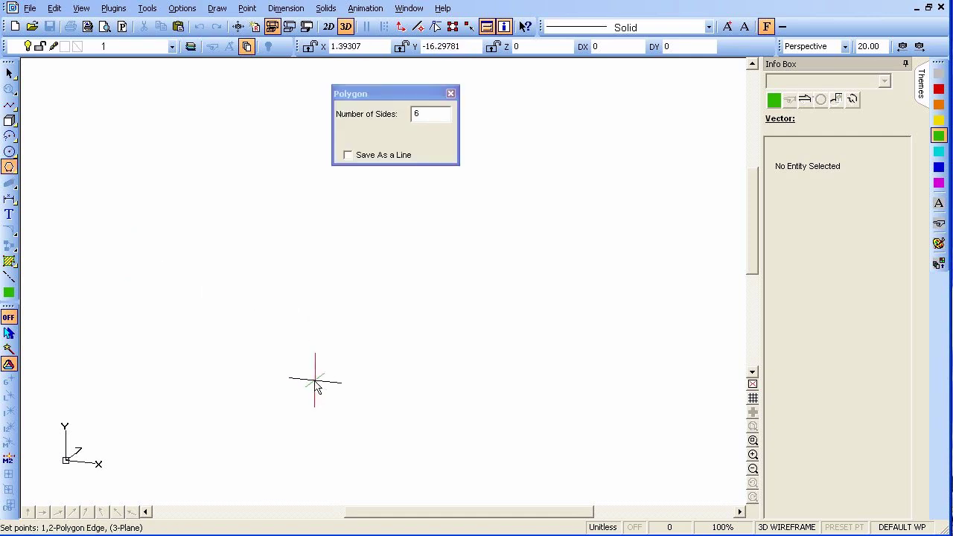
pyautogui.click(313, 385)
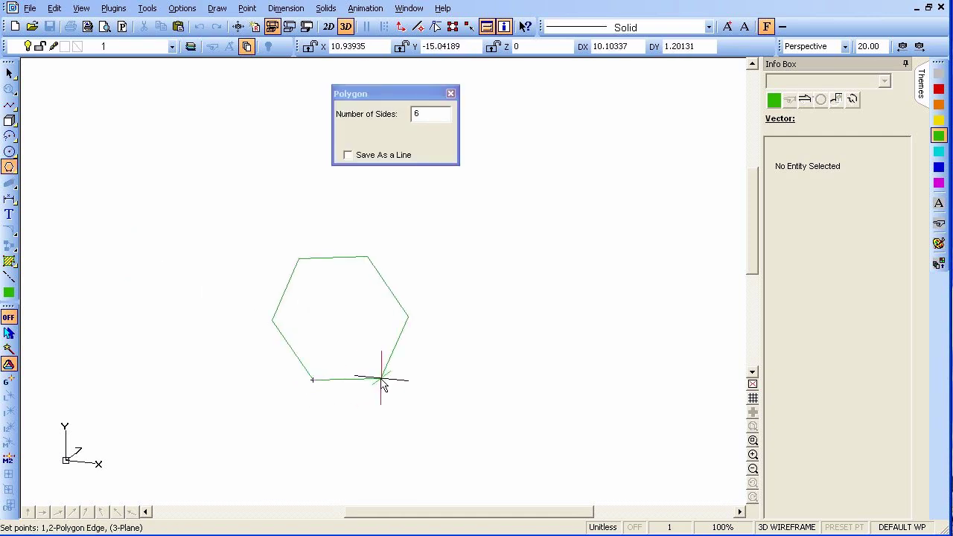
pyautogui.press('h')
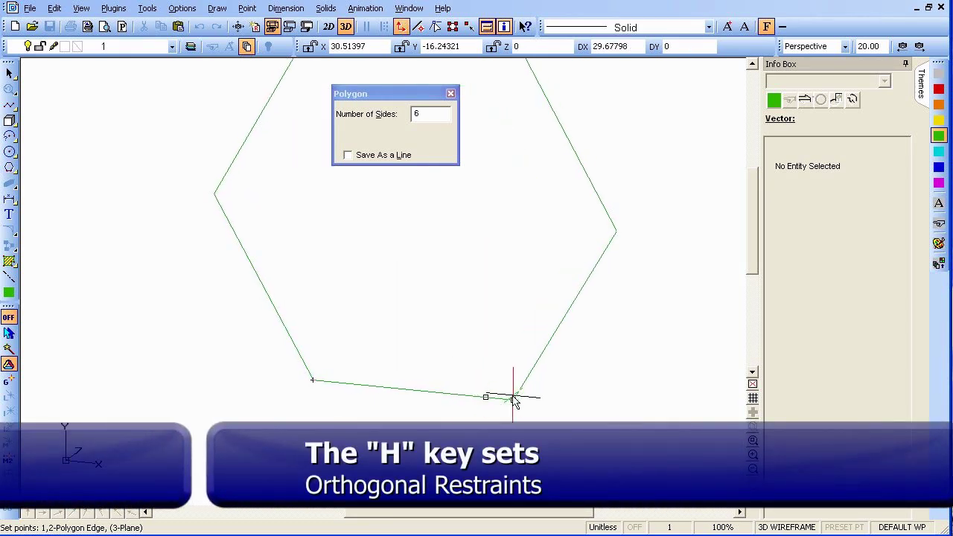
pyautogui.click(512, 397)
pyautogui.press(']')
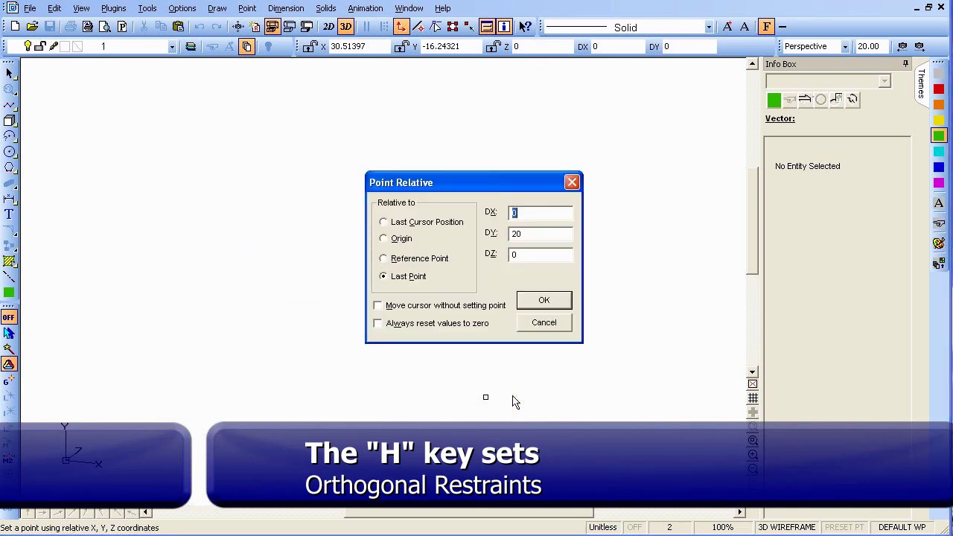
pyautogui.press('Tab')
pyautogui.write('0')
pyautogui.press('Tab')
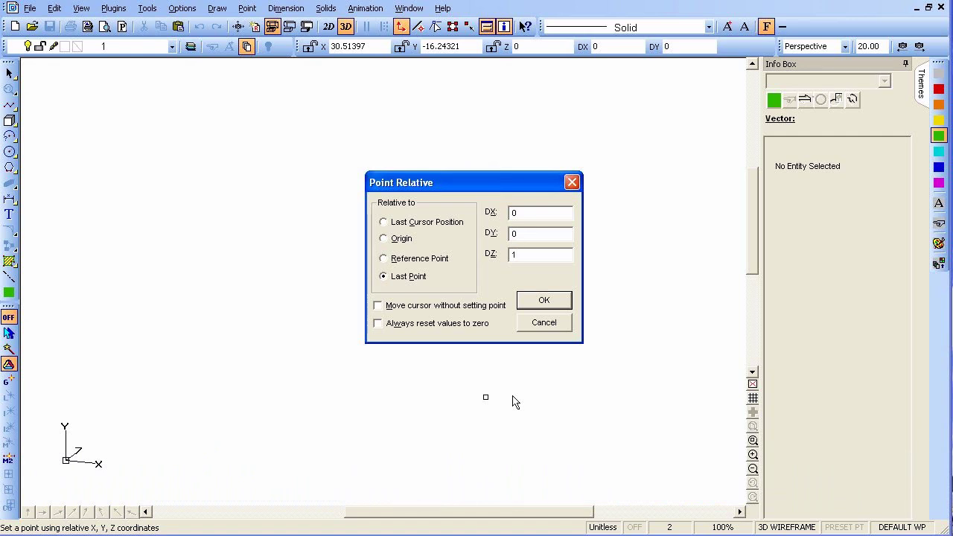
pyautogui.press('Return')
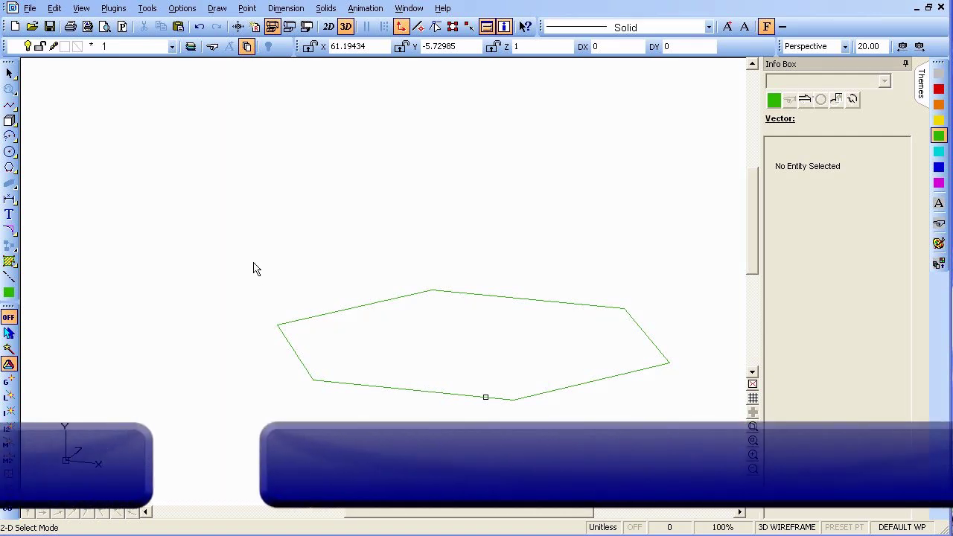
# Set the drawing unit so that the hexagon's front edge, measured between its two corners, is 10 units long.
pyautogui.press('u')
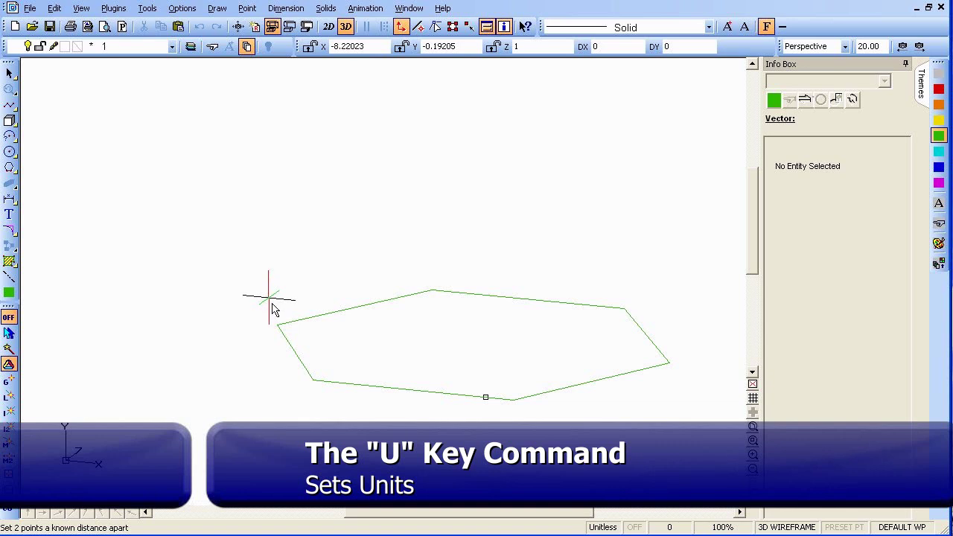
pyautogui.click(311, 380)
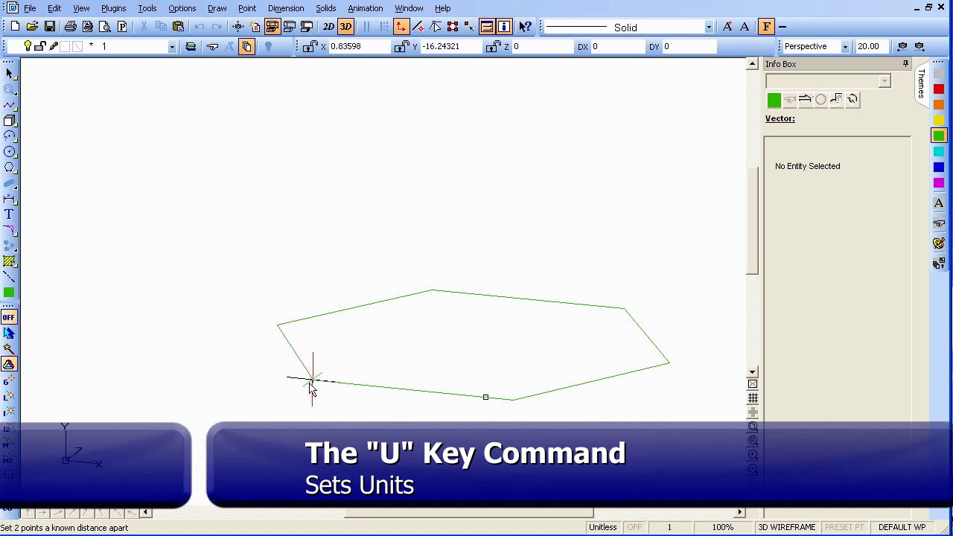
pyautogui.click(512, 399)
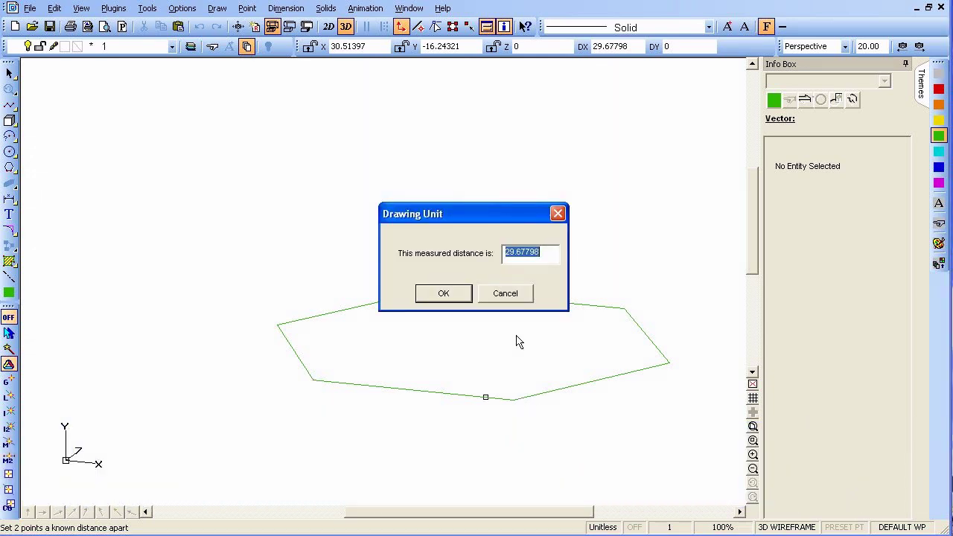
pyautogui.write('10')
pyautogui.press('Return')
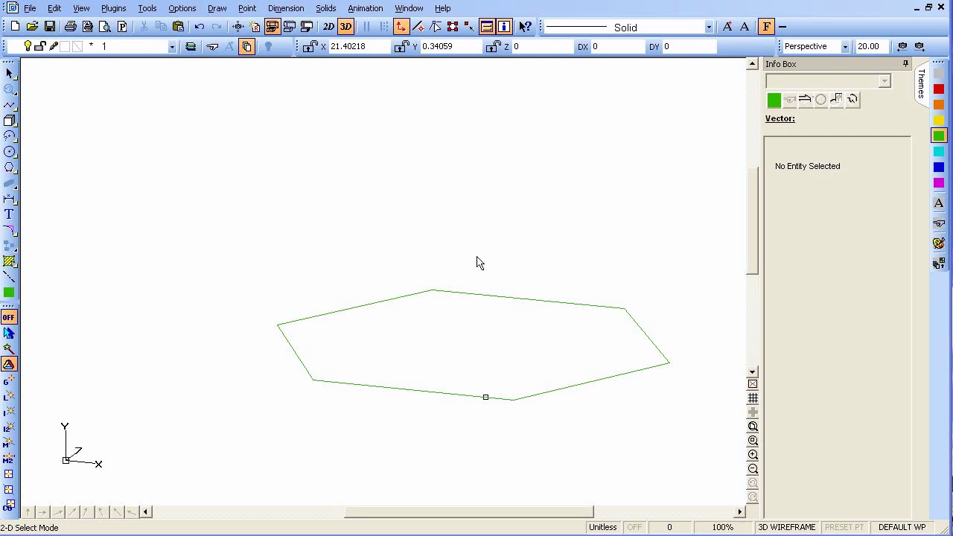
# Extrude the hexagon 20 units along Y from its last point and set its color to follow the layer.
pyautogui.click(483, 297)
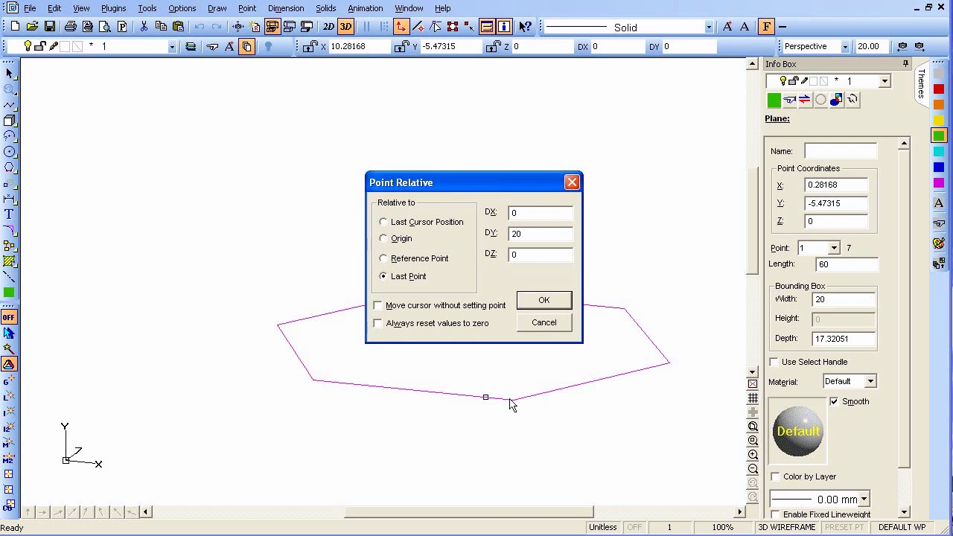
pyautogui.press('Return')
pyautogui.click(483, 296)
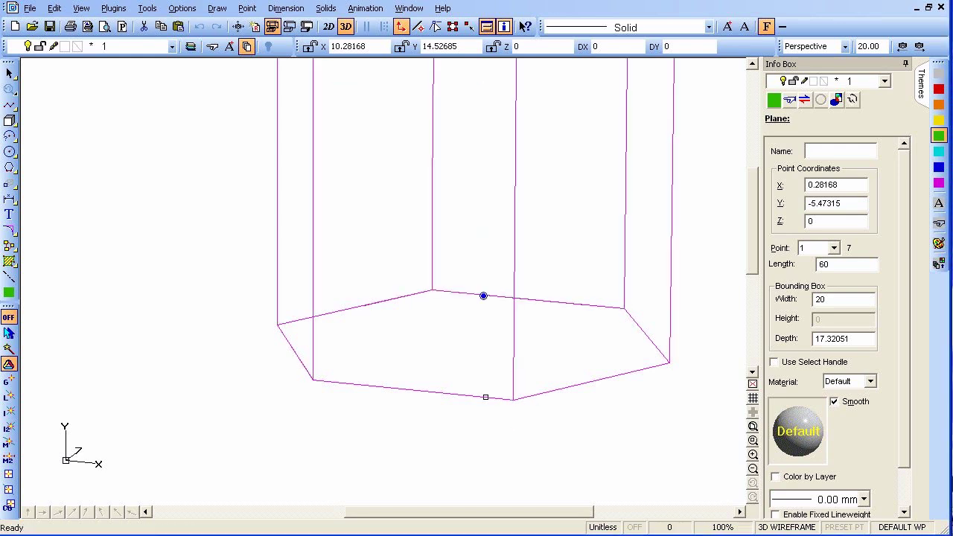
pyautogui.hotkey('ctrl', 'w')
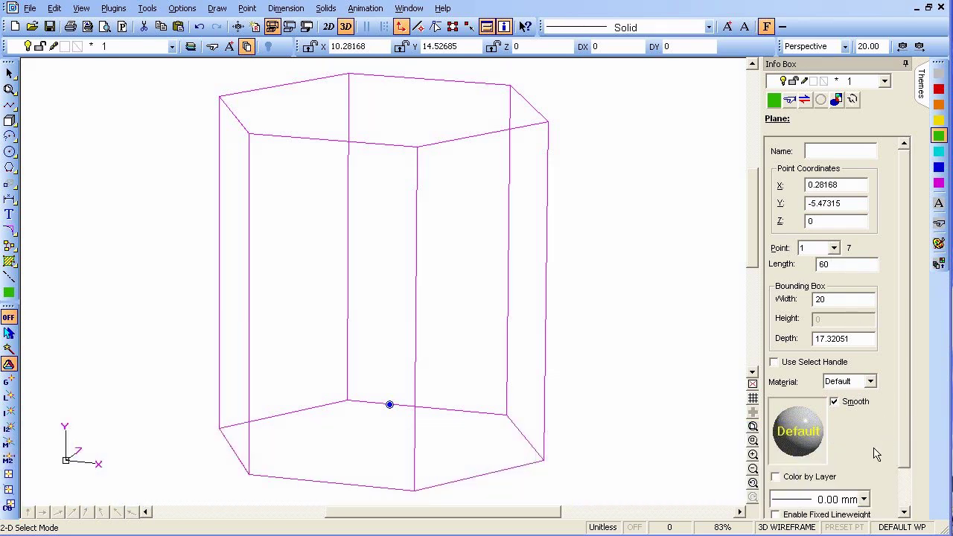
pyautogui.click(806, 477)
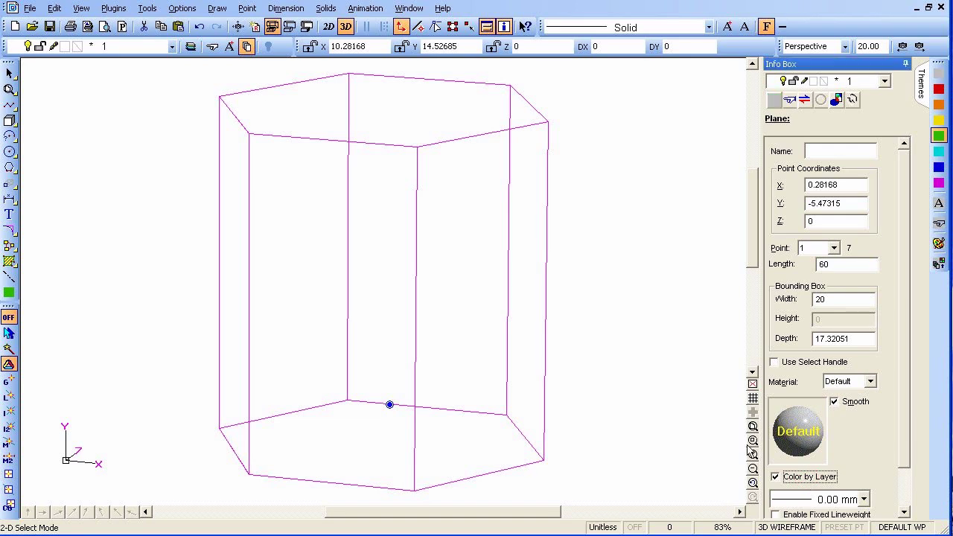
pyautogui.click(604, 456)
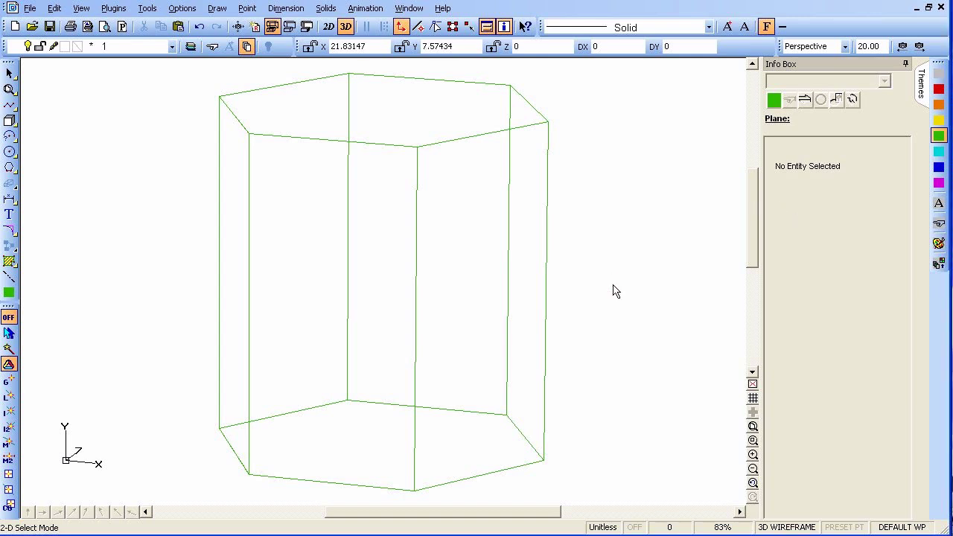
# Name layer 1 Guides and assign it the light gray color 191, 191, 191.
pyautogui.press('l')
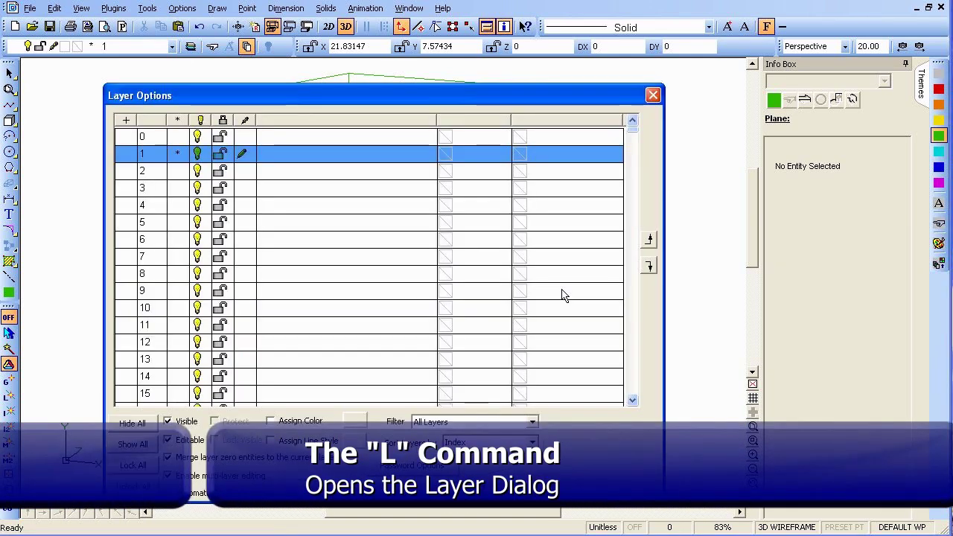
pyautogui.click(292, 164)
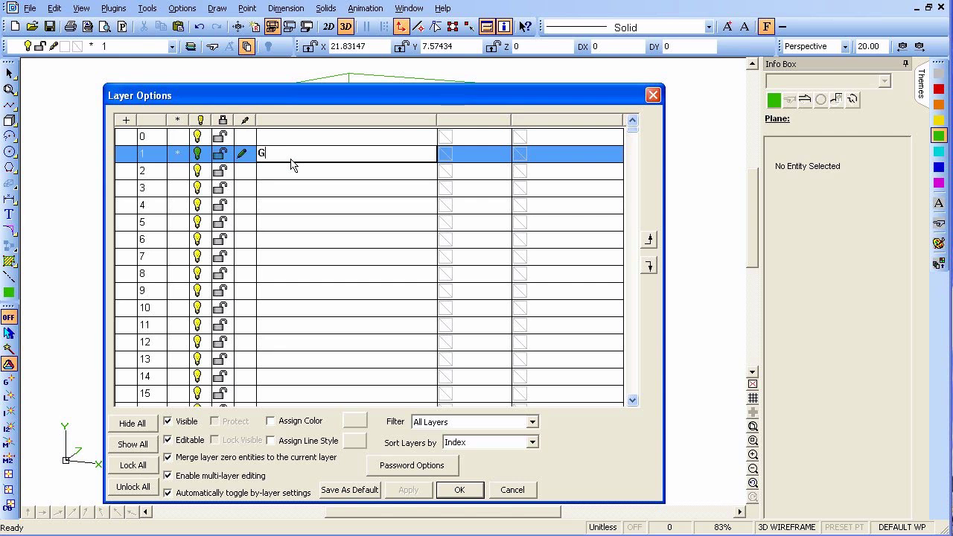
pyautogui.write('Guides')
pyautogui.press('Return')
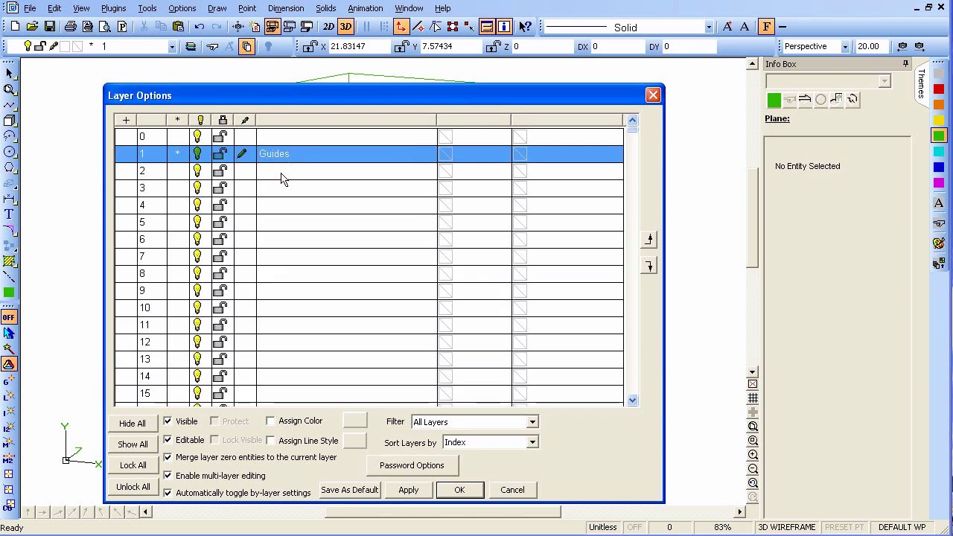
pyautogui.click(276, 171)
pyautogui.click(277, 157)
pyautogui.click(291, 421)
pyautogui.click(359, 419)
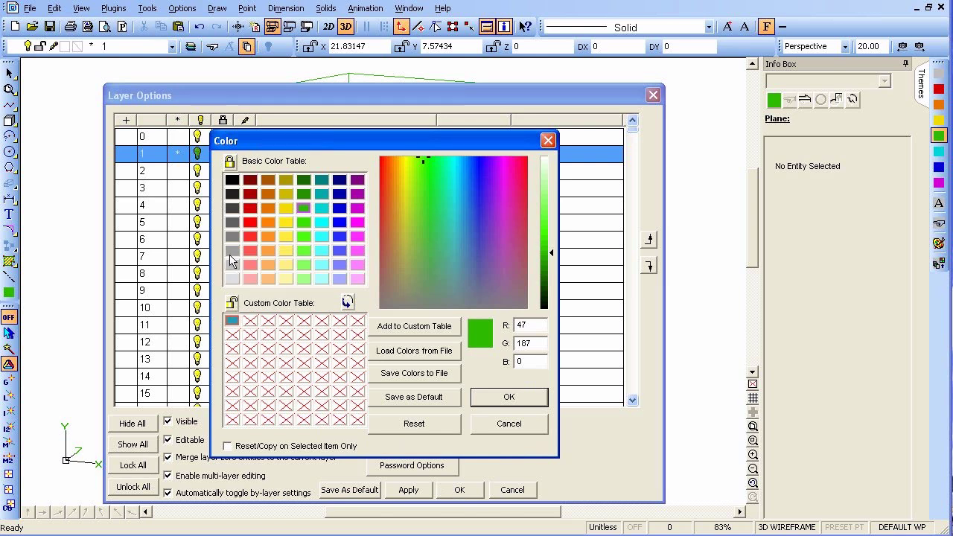
pyautogui.click(232, 264)
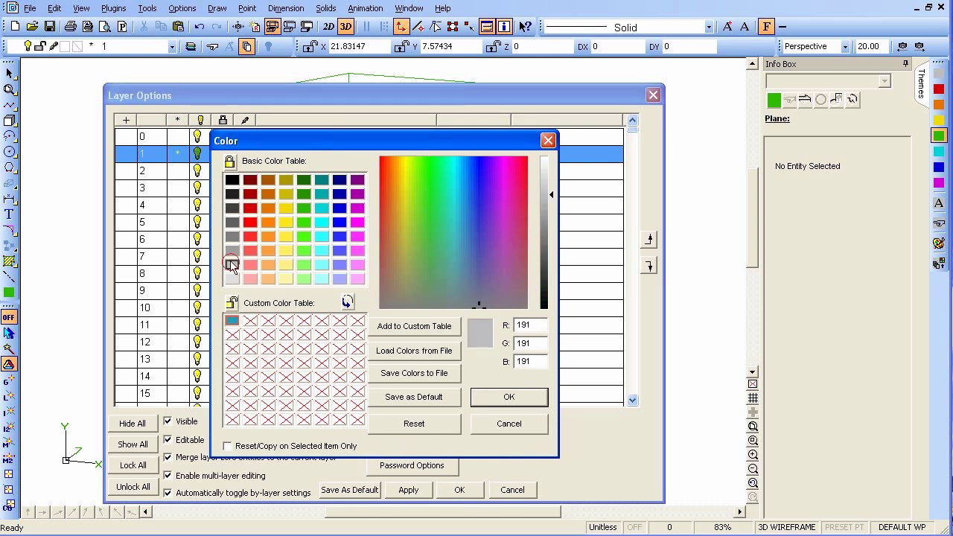
pyautogui.click(510, 398)
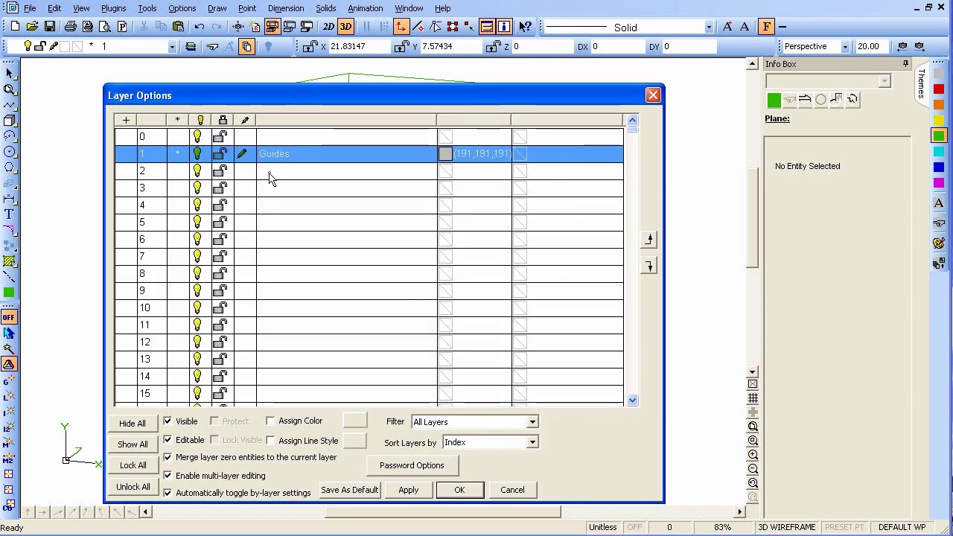
# Make layer 2 the current layer, name it Rounded, and apply the layer options.
pyautogui.click(242, 172)
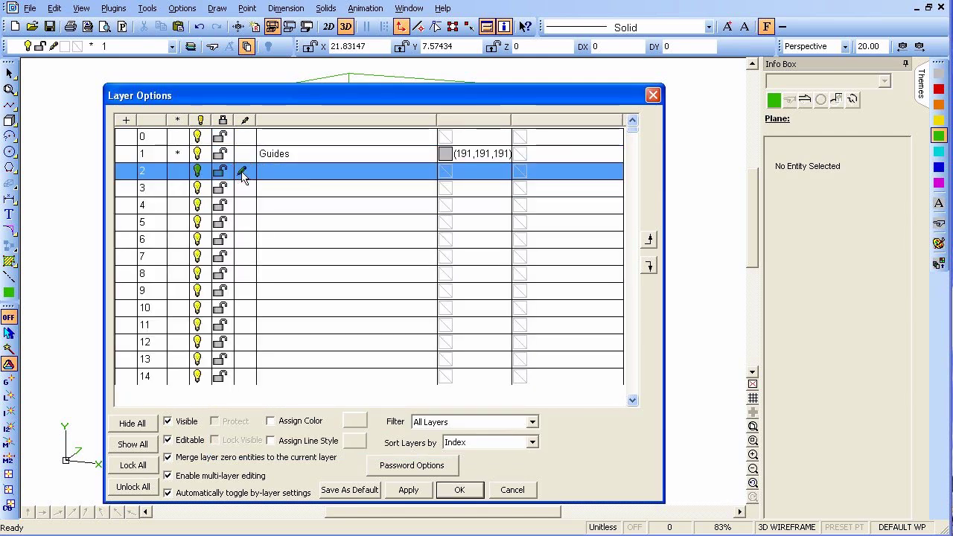
pyautogui.click(305, 179)
pyautogui.write('Rounded')
pyautogui.press('Return')
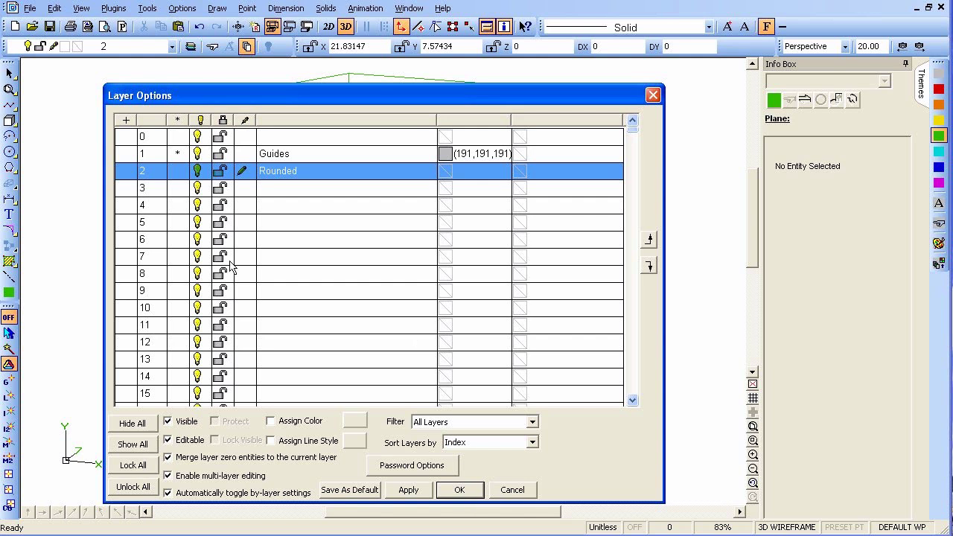
pyautogui.click(218, 155)
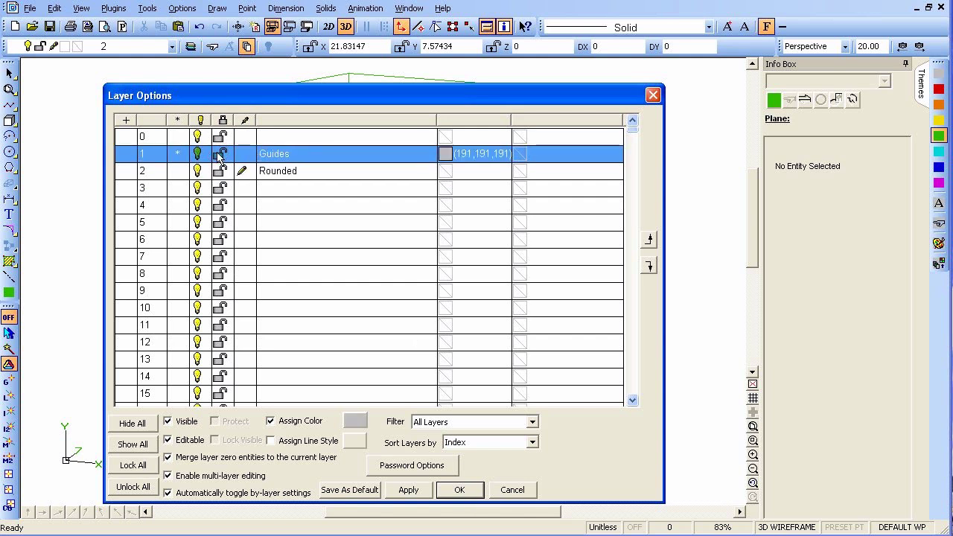
pyautogui.click(460, 491)
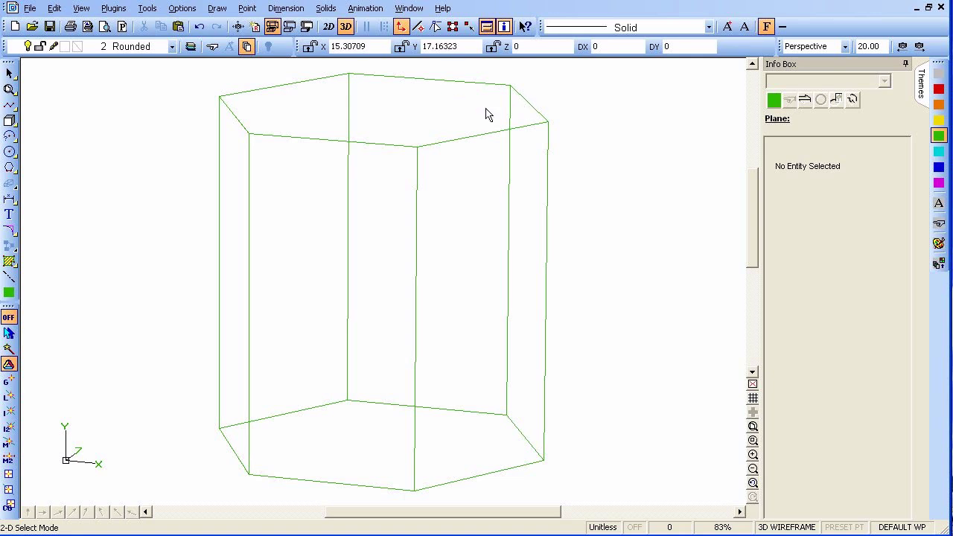
# Draw a line between the midpoints of two opposite top edges of the prism, continuing orthogonally straight down about 5.5 units.
pyautogui.press('v')
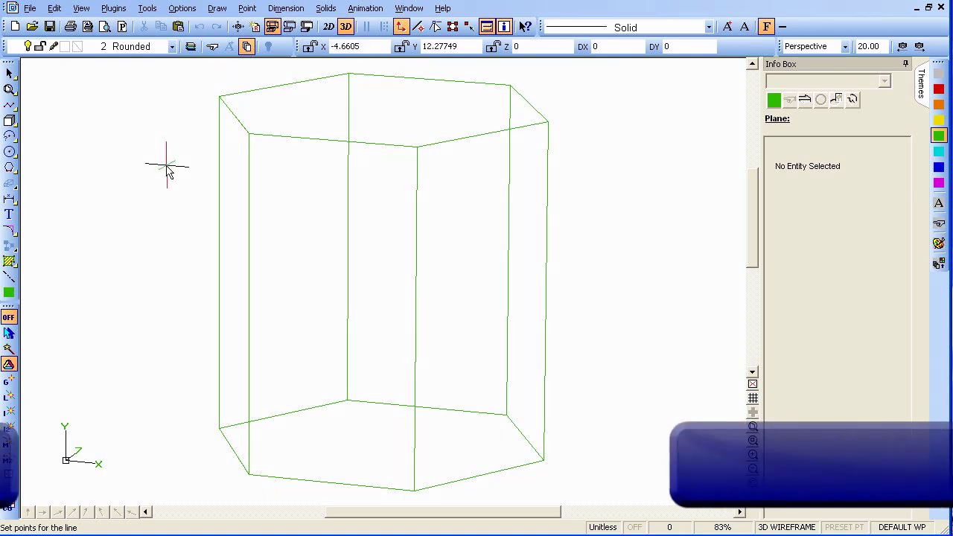
pyautogui.click(233, 116)
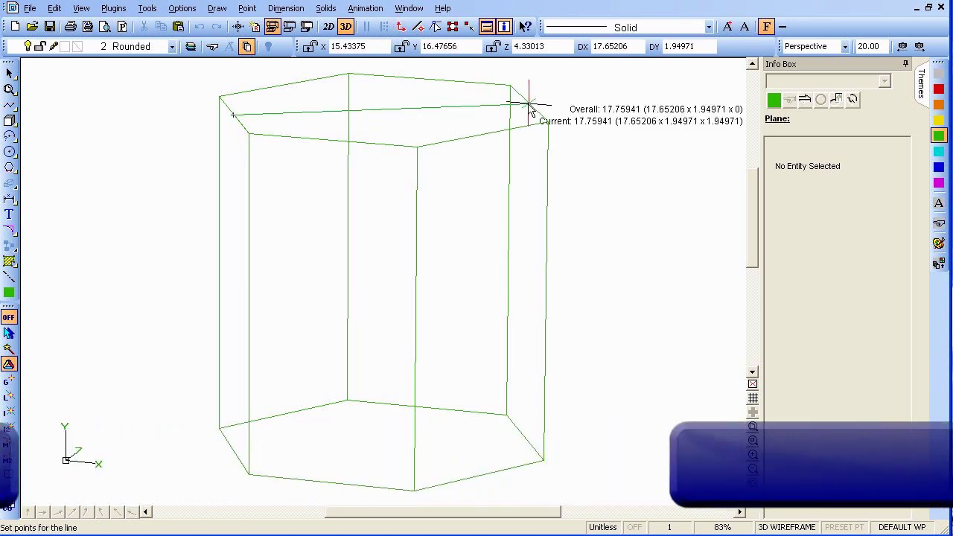
pyautogui.press('h')
pyautogui.click(530, 108)
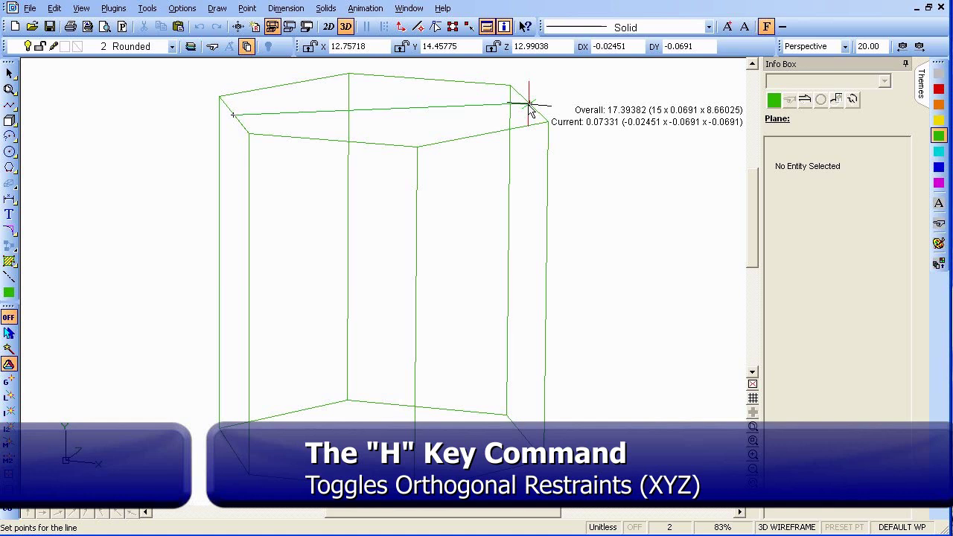
pyautogui.press('h')
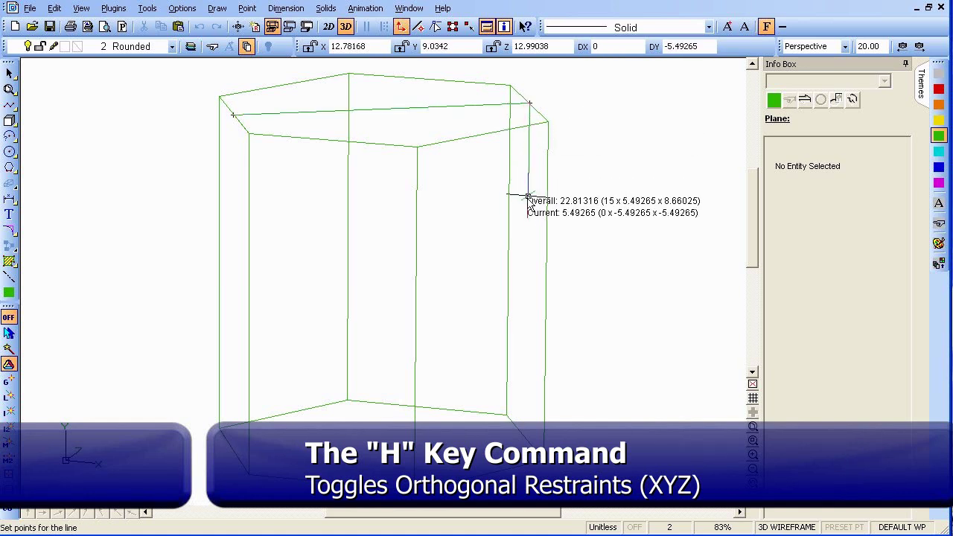
pyautogui.click(528, 201)
pyautogui.press('Escape')
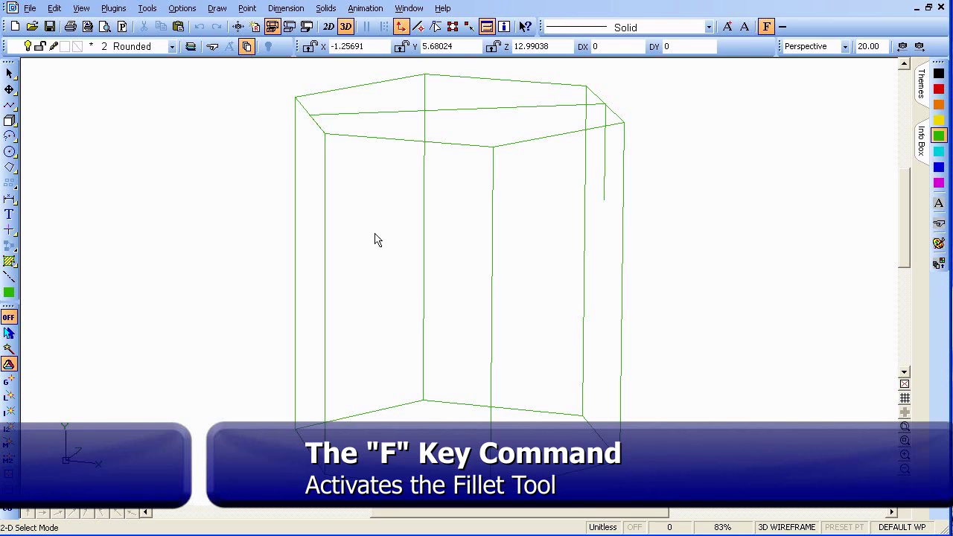
# Fillet the corner between the line across the prism's top and the vertical segment with a radius of 1.
pyautogui.press('f')
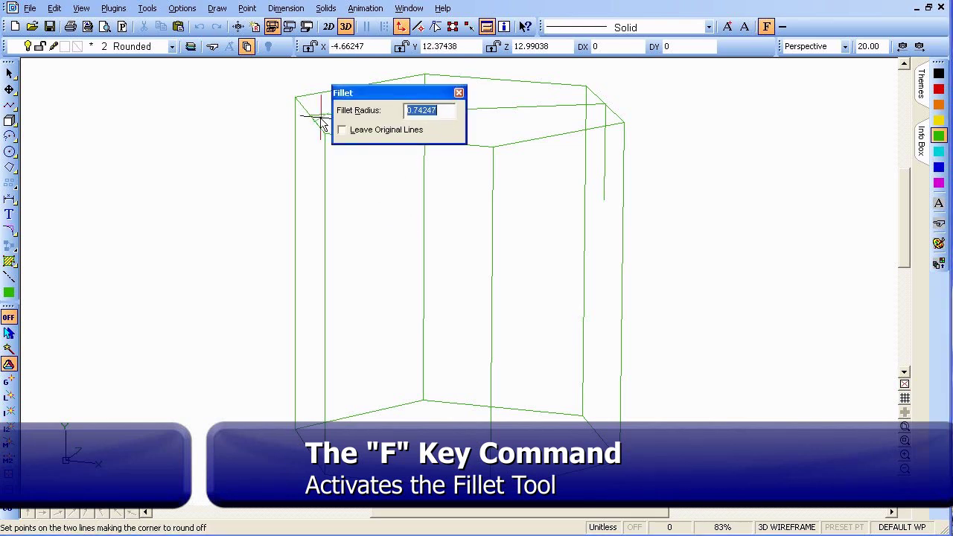
pyautogui.write('1')
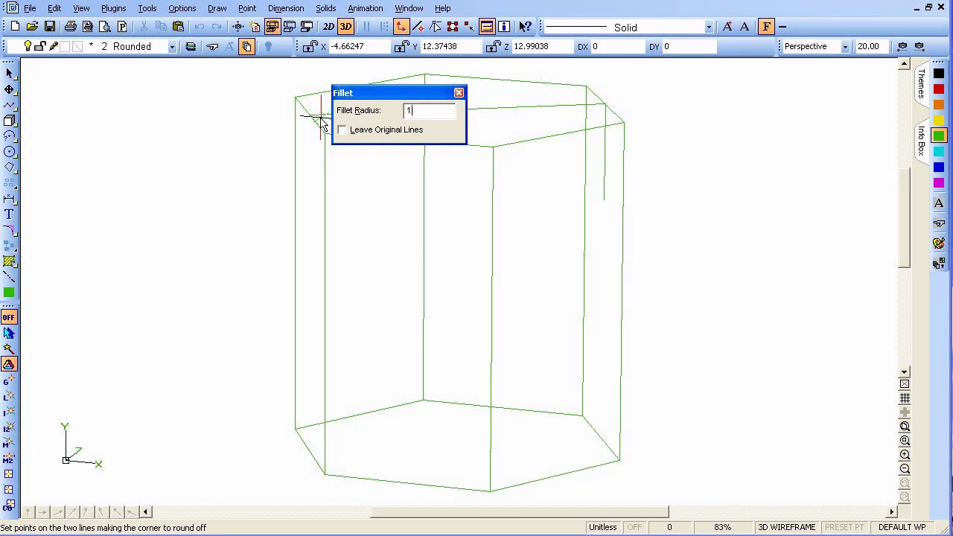
pyautogui.click(554, 107)
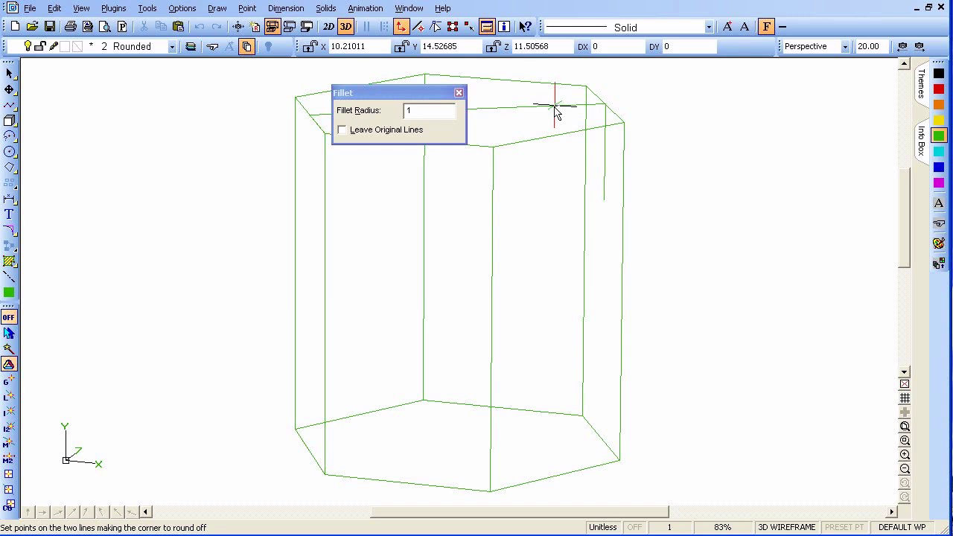
pyautogui.click(607, 126)
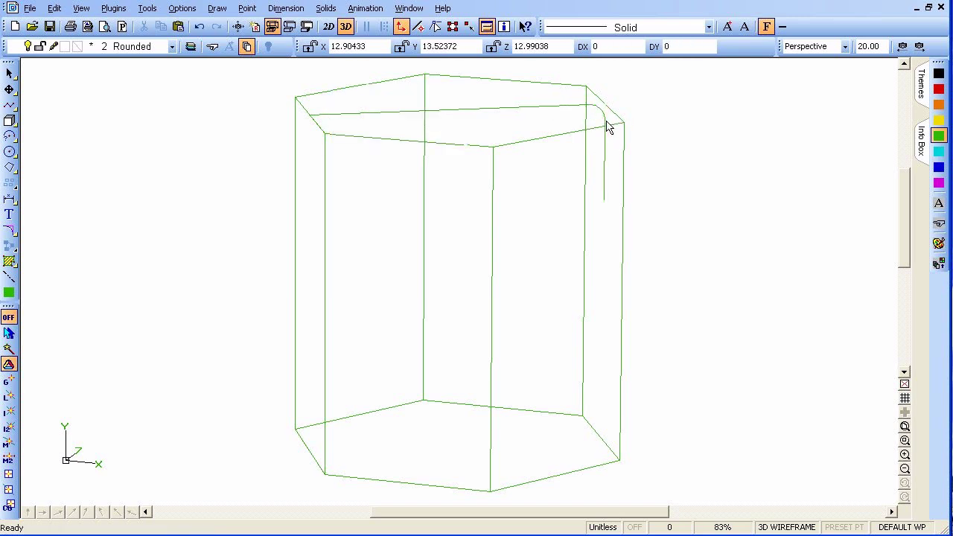
# Delete the line across the prism's top and the vertical segment, keeping only the fillet arc.
pyautogui.click(530, 111)
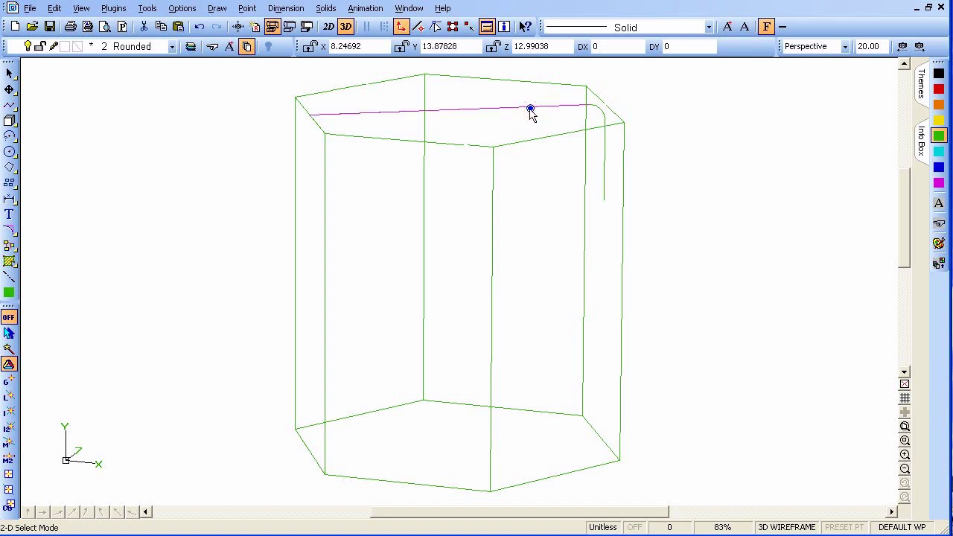
pyautogui.press('Delete')
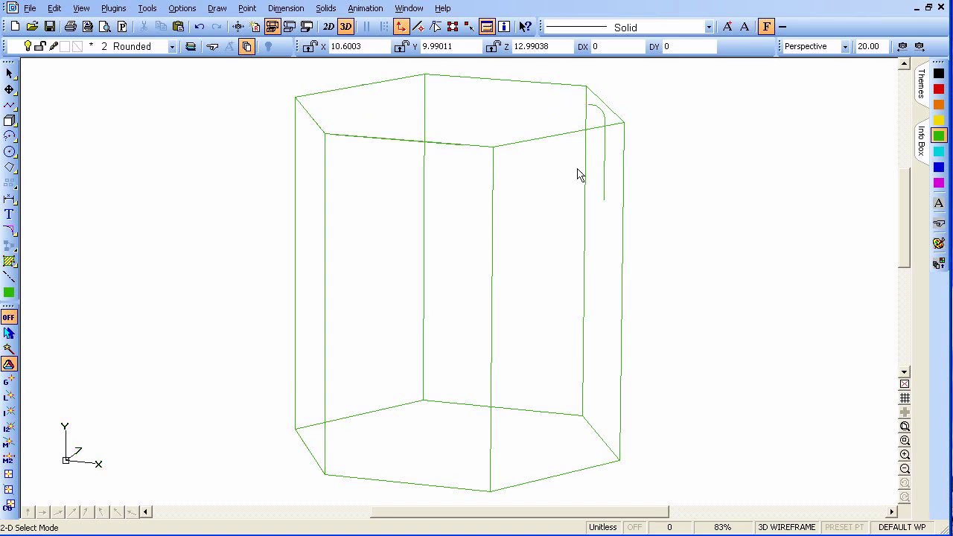
pyautogui.click(605, 160)
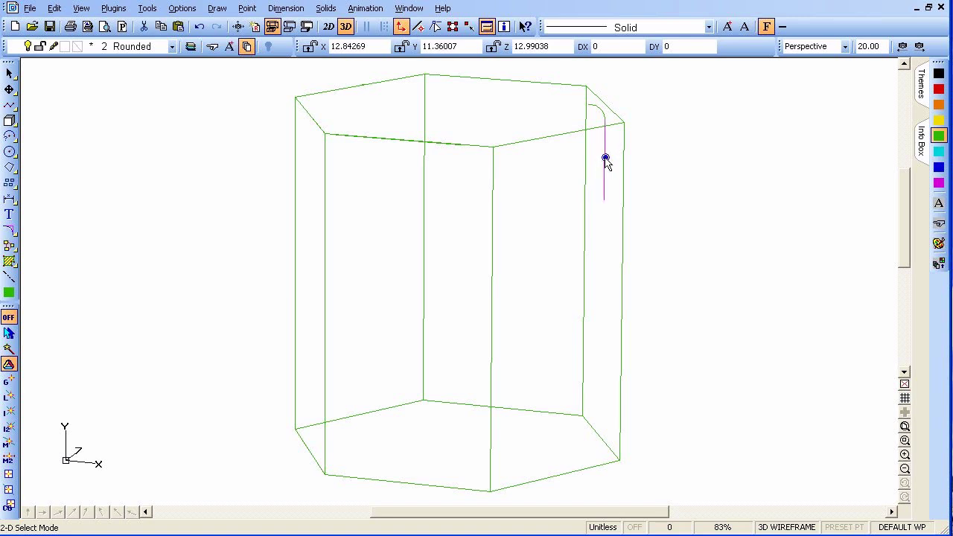
pyautogui.click(605, 164)
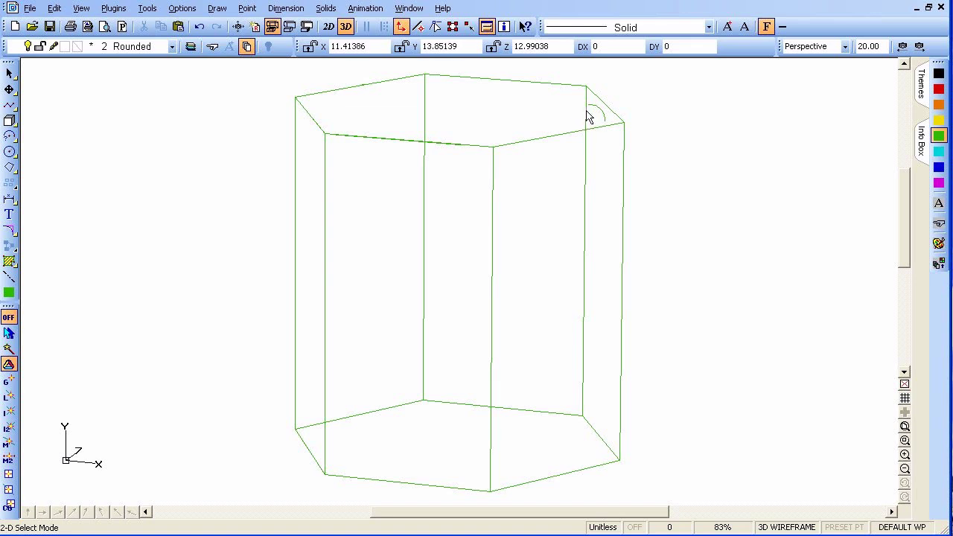
# Draw a line orthogonally straight down from the upper end of the fillet arc, extending well below the arc's lower end.
pyautogui.press('l')
pyautogui.click(589, 107)
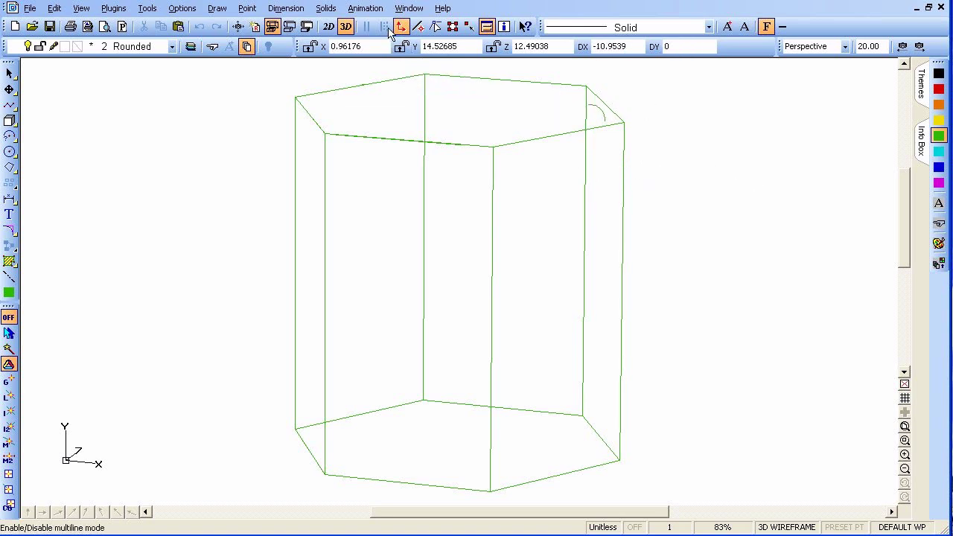
pyautogui.click(590, 201)
pyautogui.press('Escape')
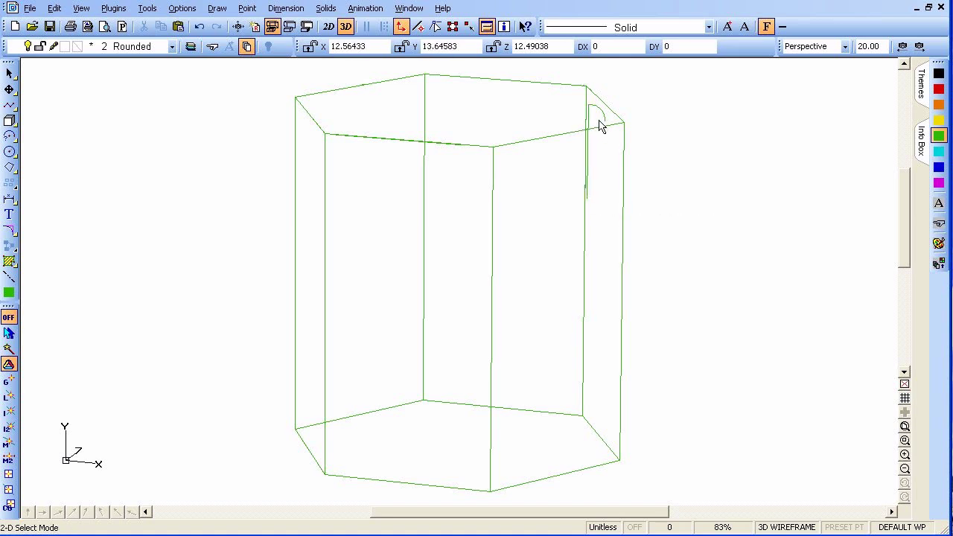
# Draw a perpendicular line from the arc's lower end to the new vertical line.
pyautogui.click(9, 107)
pyautogui.moveTo(9, 106); pyautogui.dragTo(147, 129)
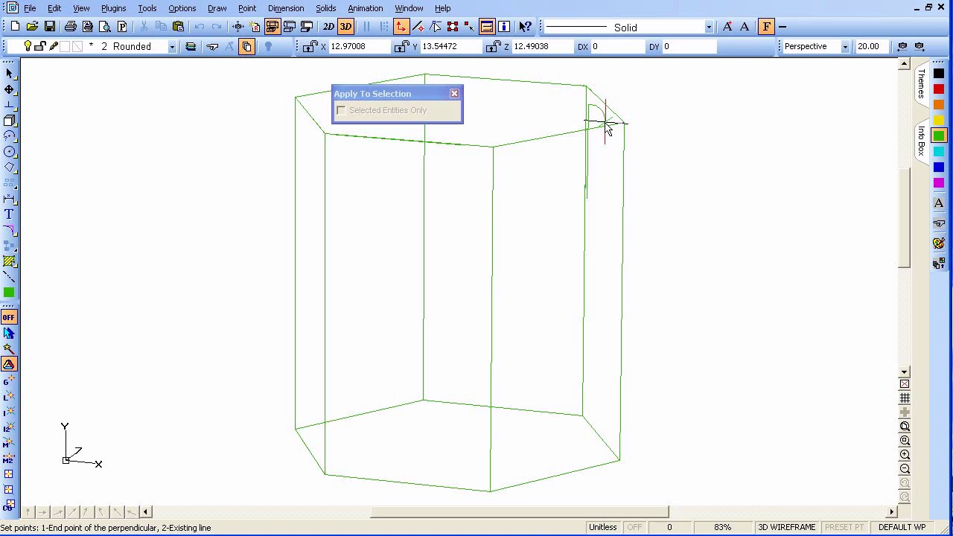
pyautogui.click(604, 127)
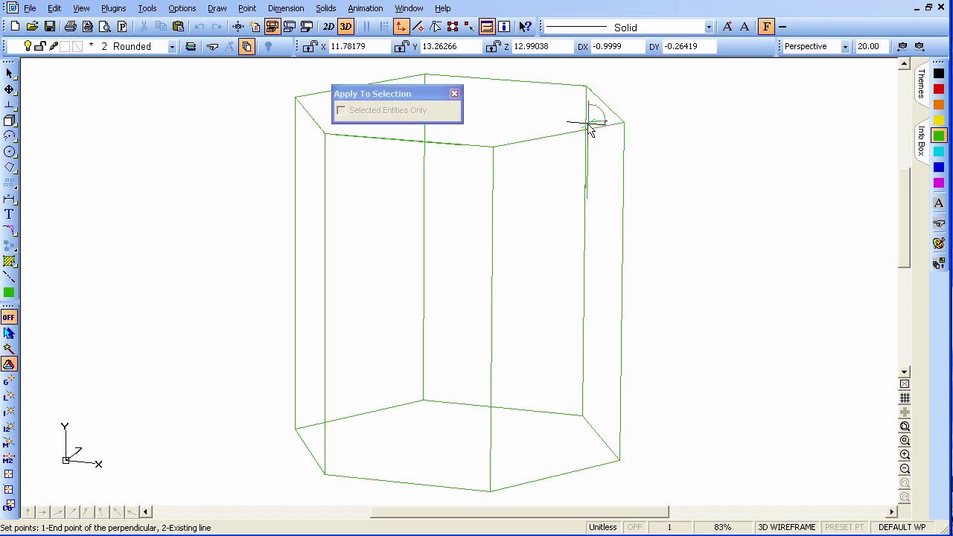
pyautogui.press('k')
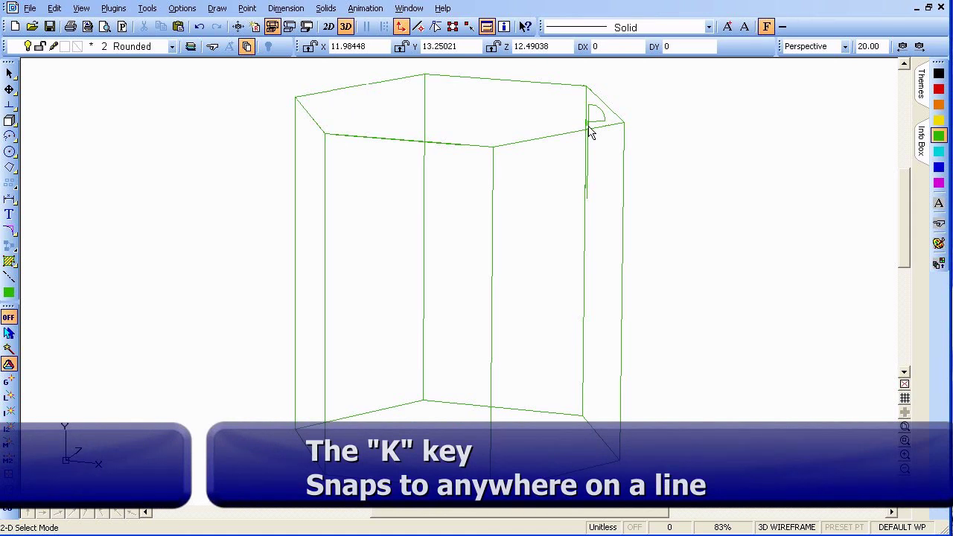
# Trim the vertical line's excess below the perpendicular line to close the quarter-circle outline.
pyautogui.press('z')
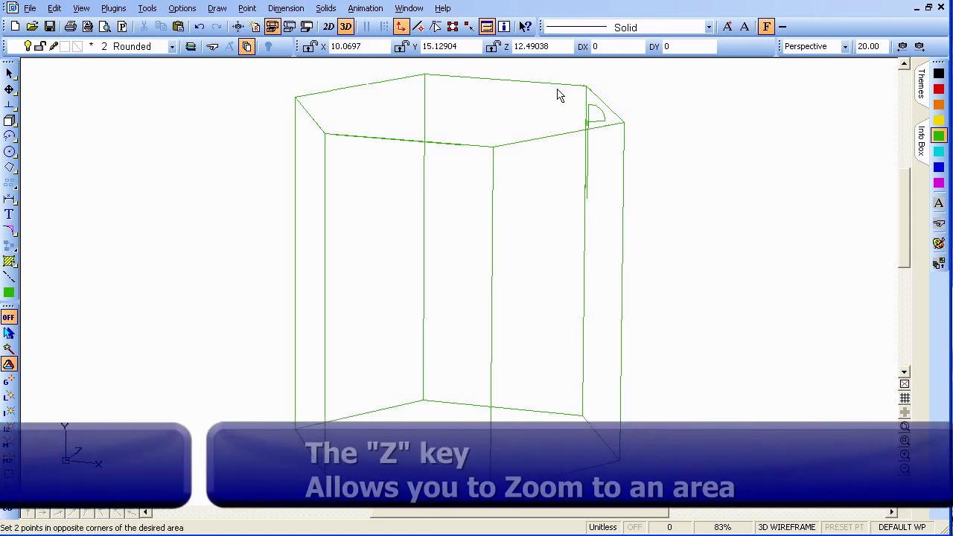
pyautogui.click(558, 85)
pyautogui.click(642, 154)
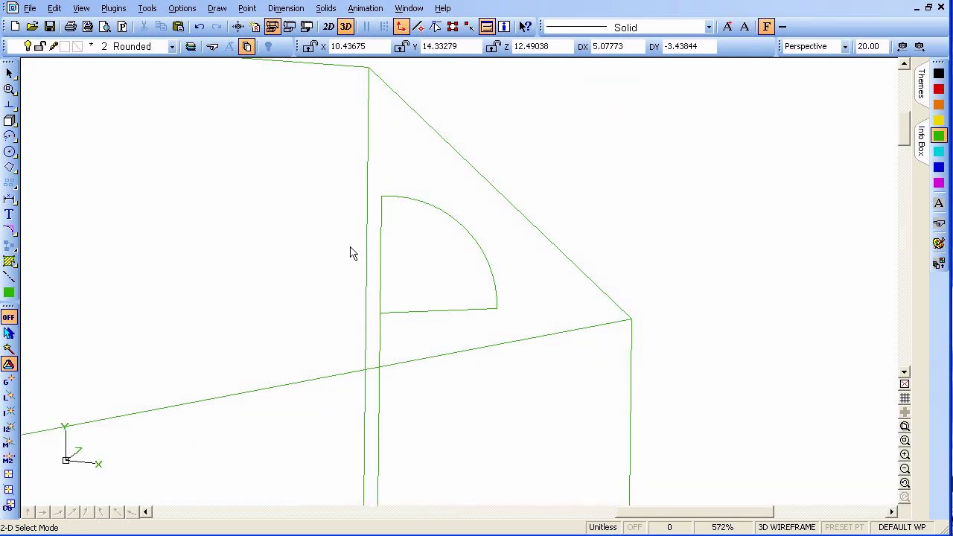
pyautogui.press('e')
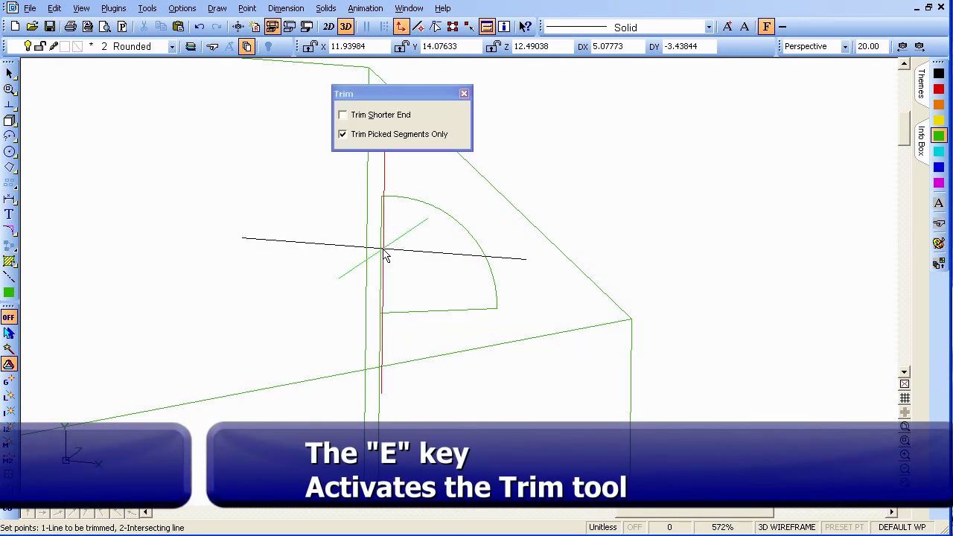
pyautogui.click(380, 190)
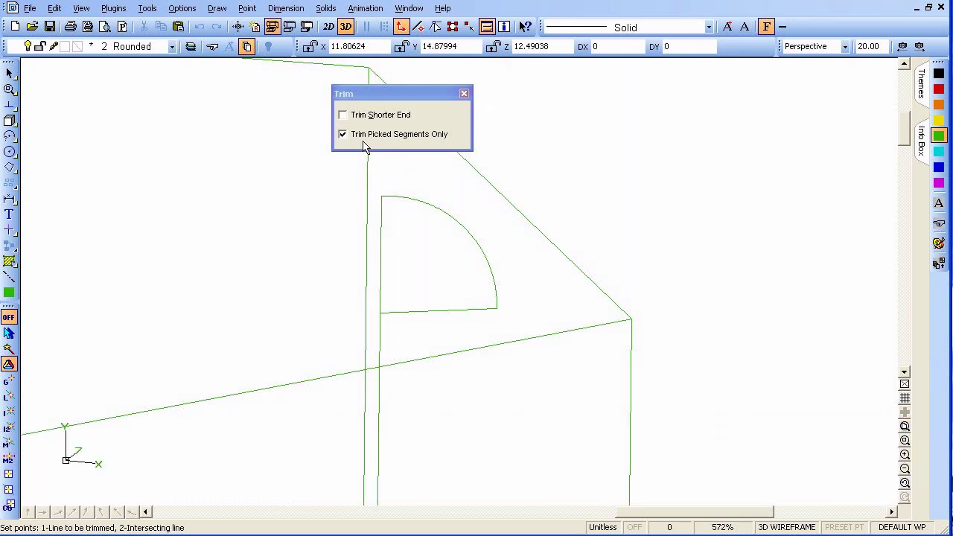
pyautogui.click(382, 284)
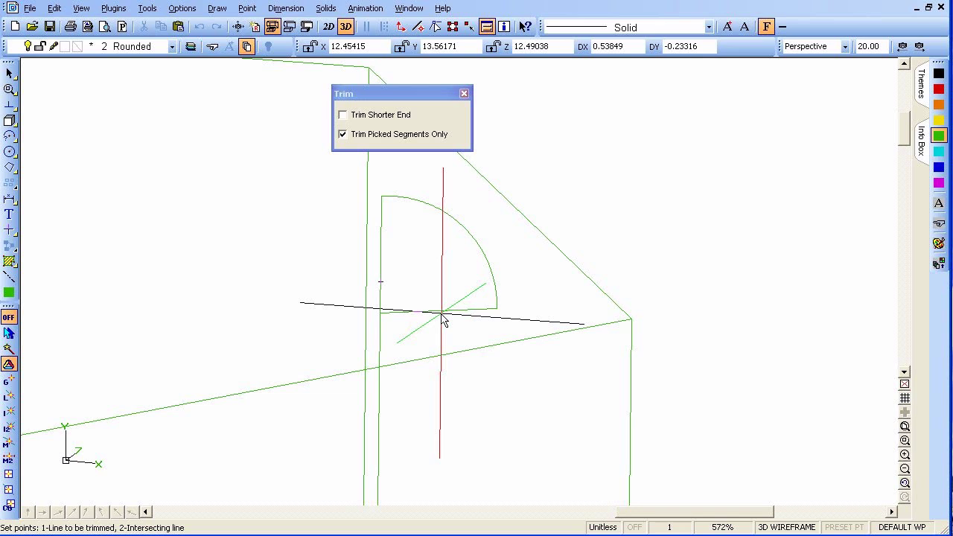
pyautogui.click(442, 316)
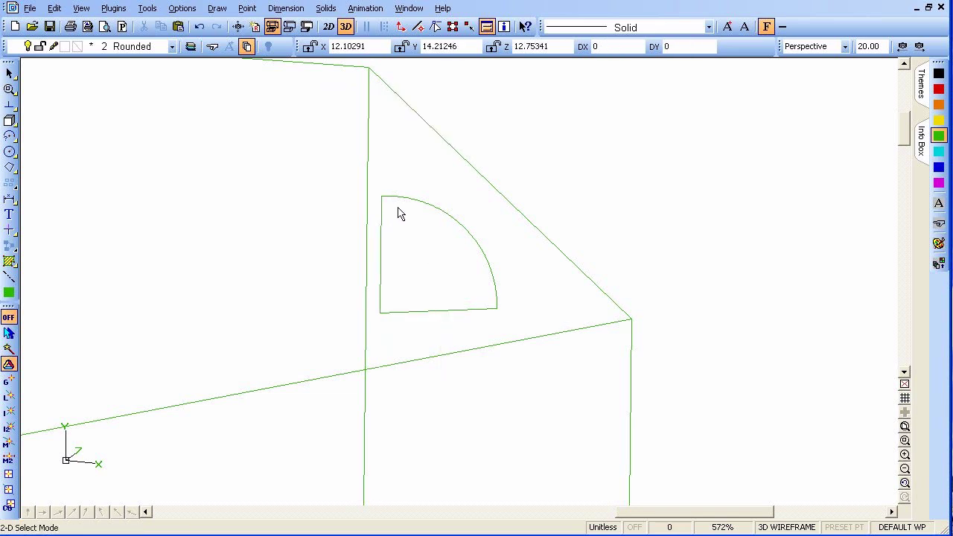
# Combine the arc and the two straight lines into one vector and convert it into a plane with the makeplane command.
pyautogui.moveTo(371, 181); pyautogui.dragTo(511, 325)
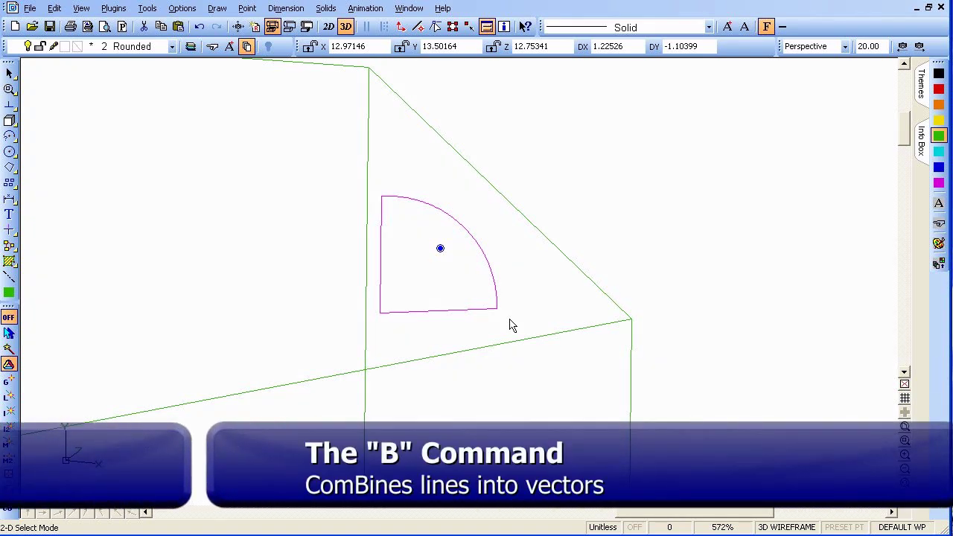
pyautogui.press('b')
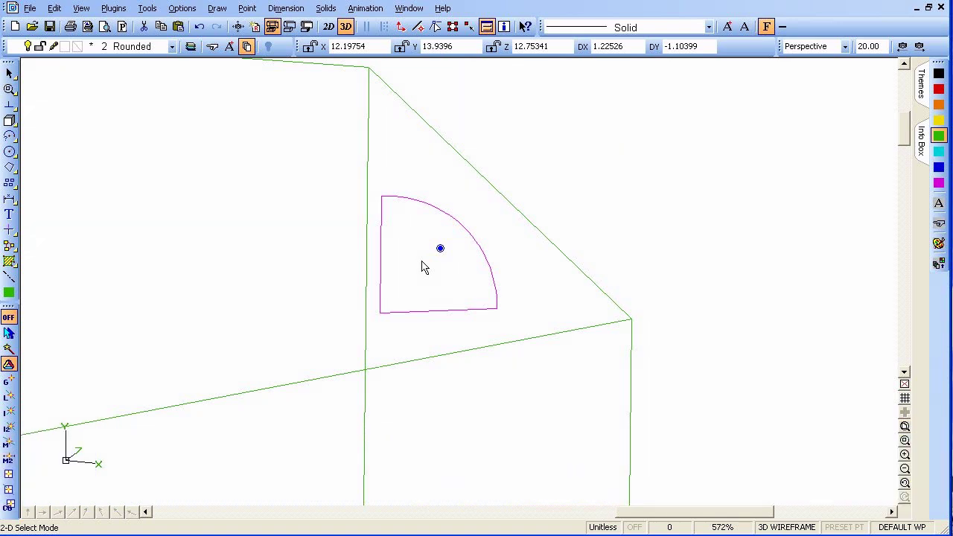
pyautogui.press('space')
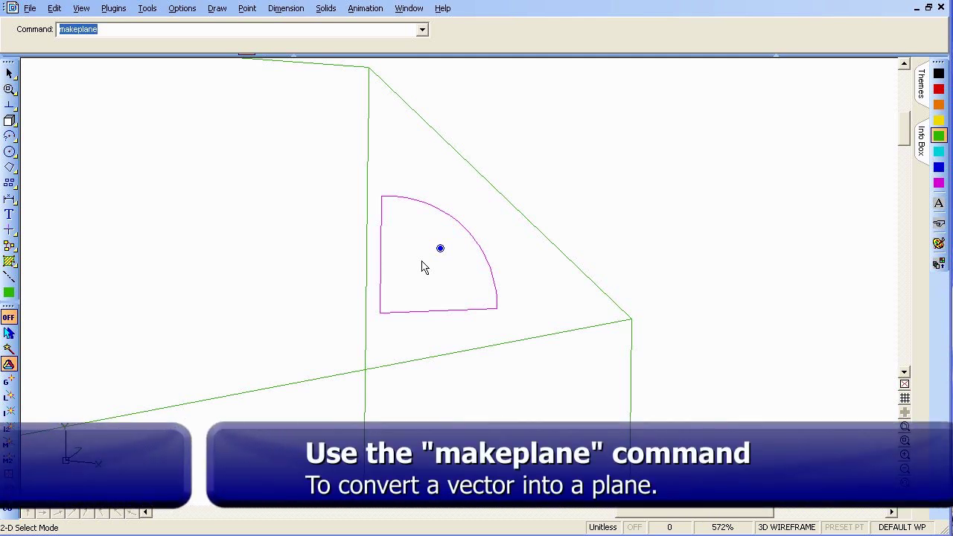
pyautogui.press('Return')
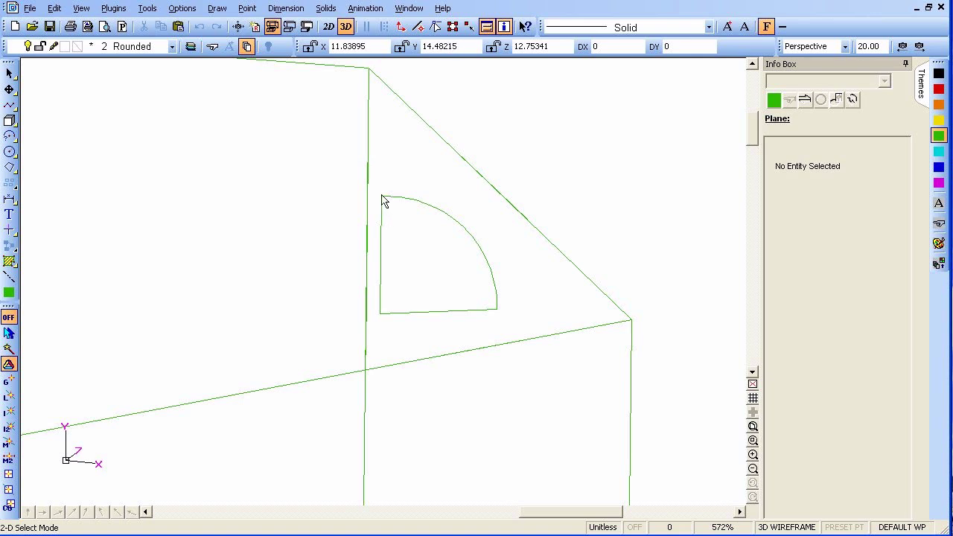
# Draw a line 1 unit long along the vertical straight edge of the quarter-circle plane, from its upper to its lower corner.
pyautogui.press('l')
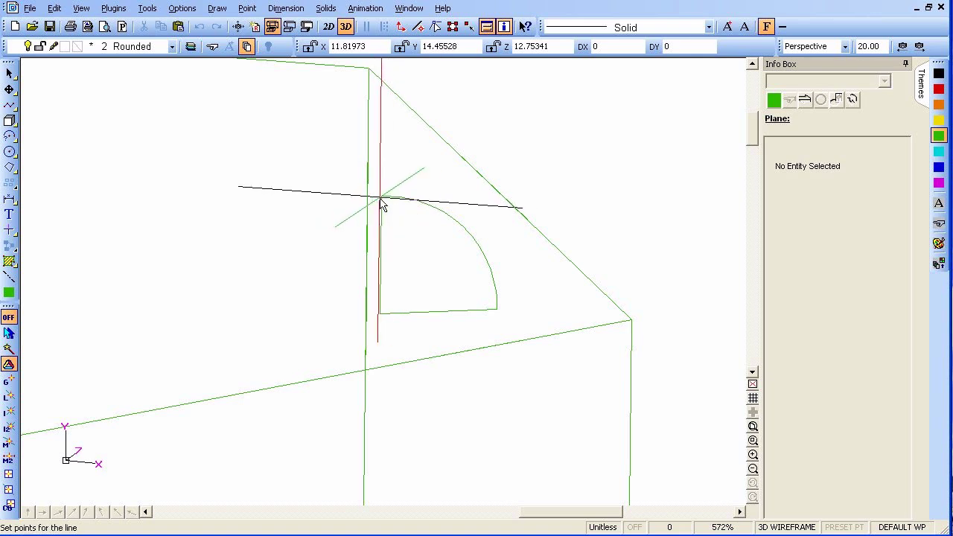
pyautogui.click(380, 199)
pyautogui.click(381, 319)
pyautogui.press('Return')
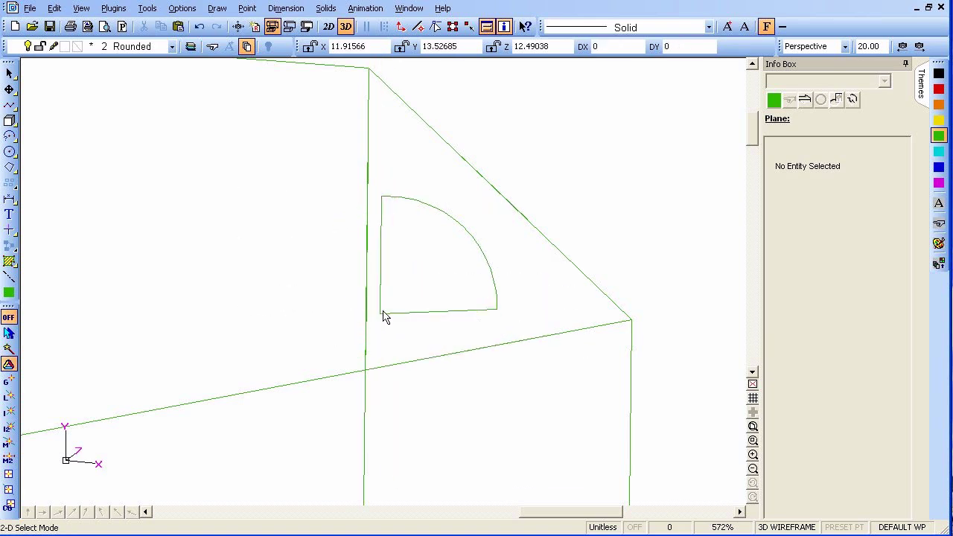
# Move the 1-unit line out of the plane and place its upper end on the prism's nearest top corner.
pyautogui.moveTo(358, 171); pyautogui.dragTo(404, 337)
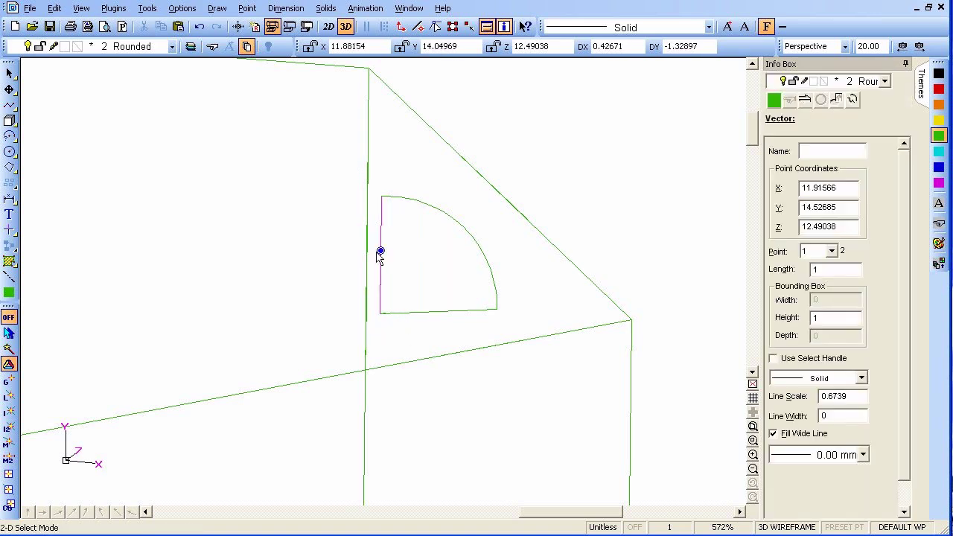
pyautogui.click(380, 252)
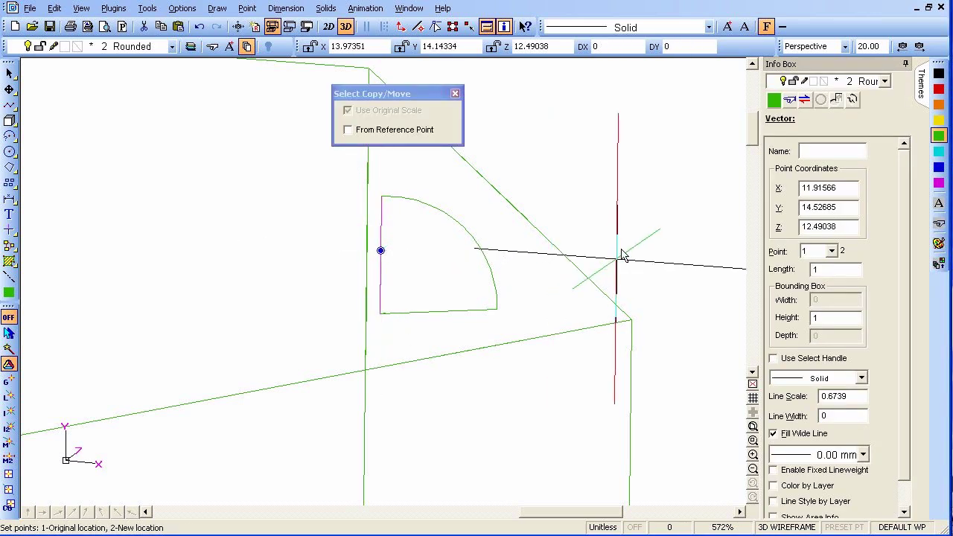
pyautogui.click(673, 253)
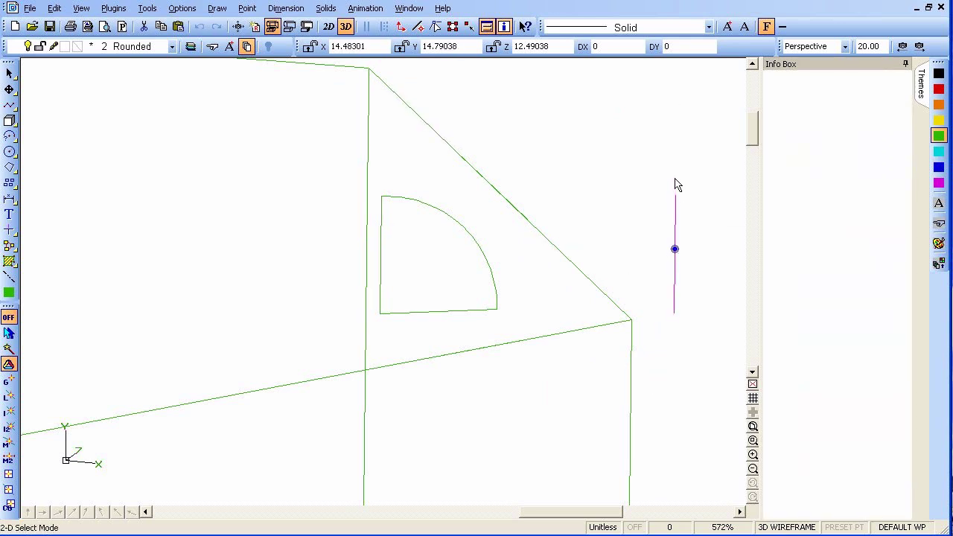
pyautogui.click(674, 198)
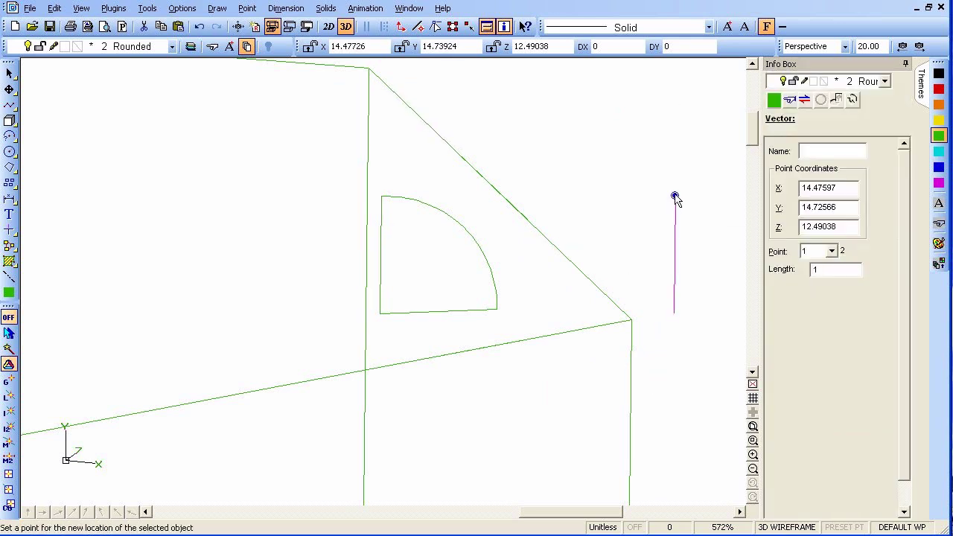
pyautogui.click(675, 198)
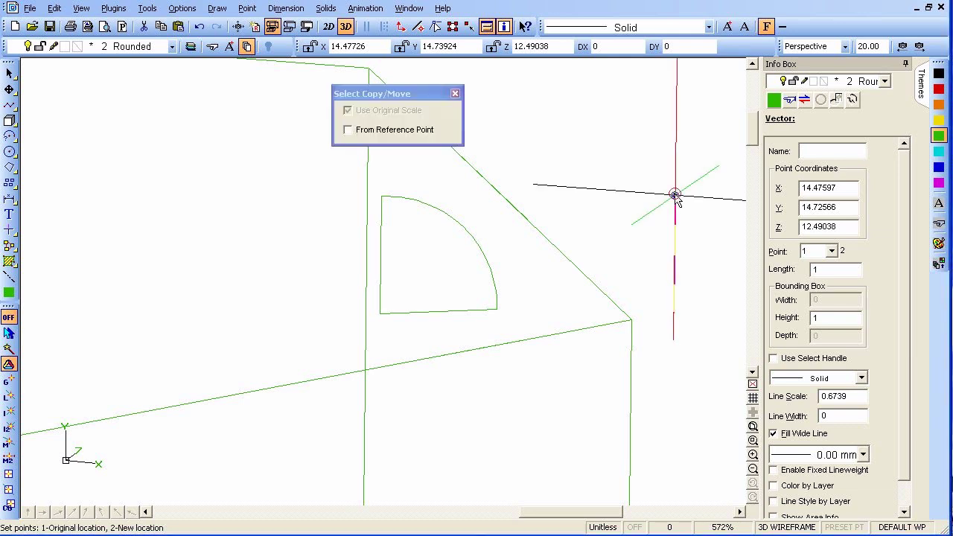
pyautogui.click(632, 323)
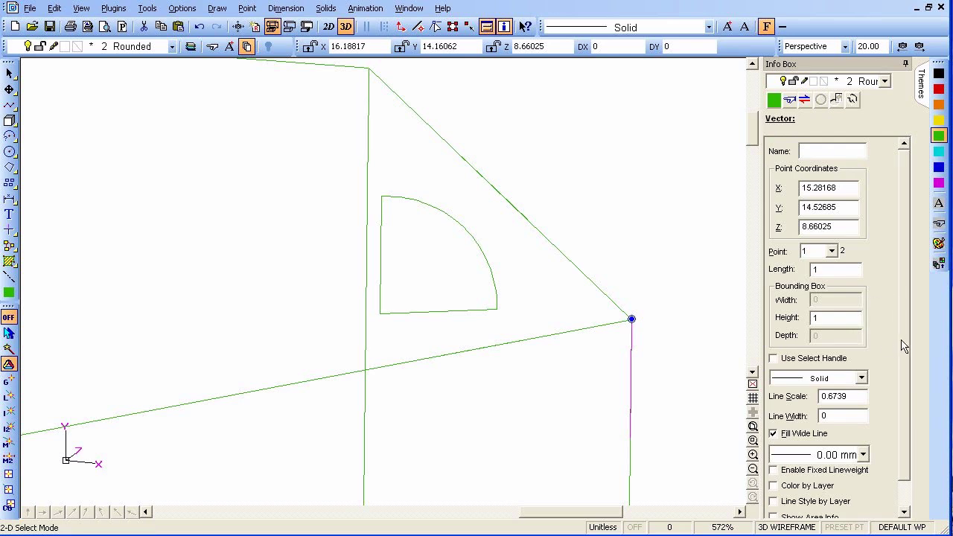
# Enable a fixed lineweight for the moved line, set it to 0.25 mm, and deselect the line.
pyautogui.scroll(-1, 903, 346)
pyautogui.click(814, 442)
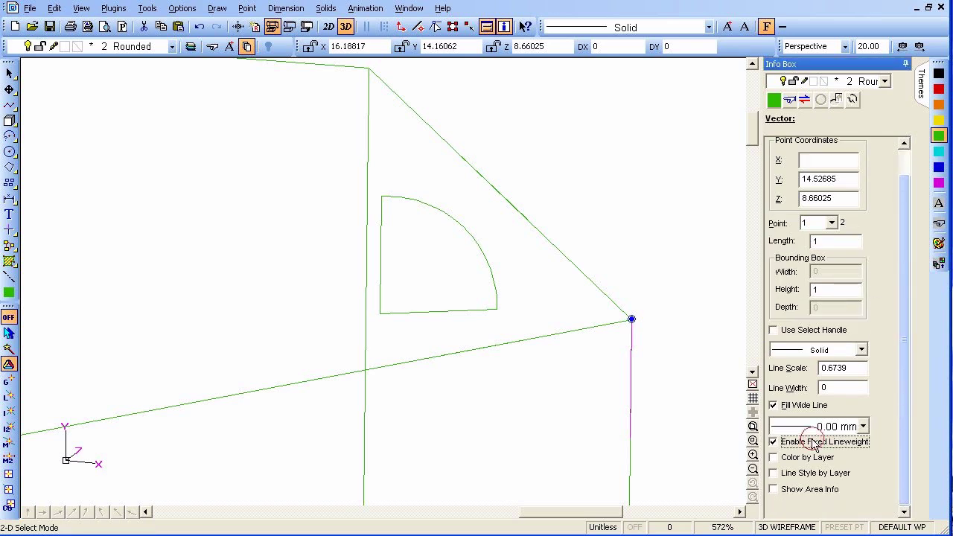
pyautogui.click(864, 427)
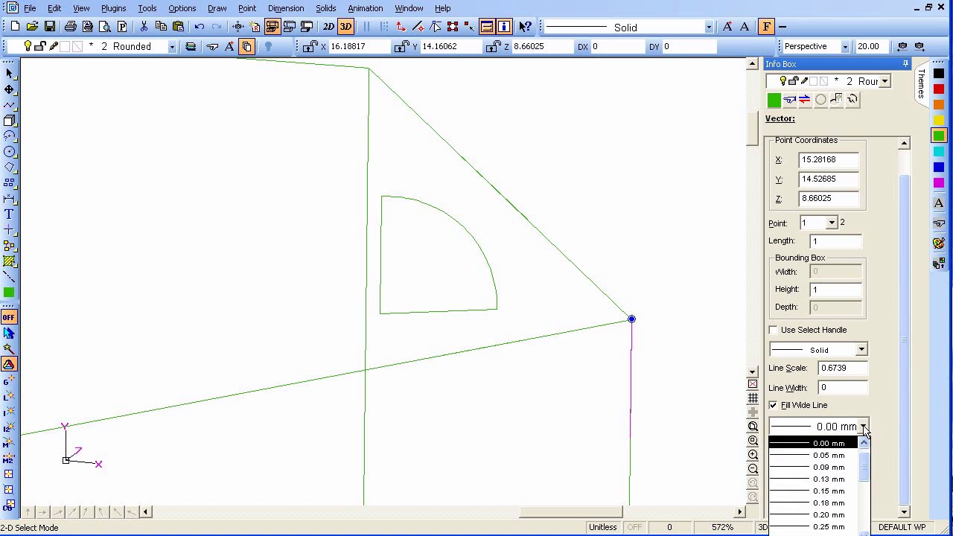
pyautogui.click(832, 527)
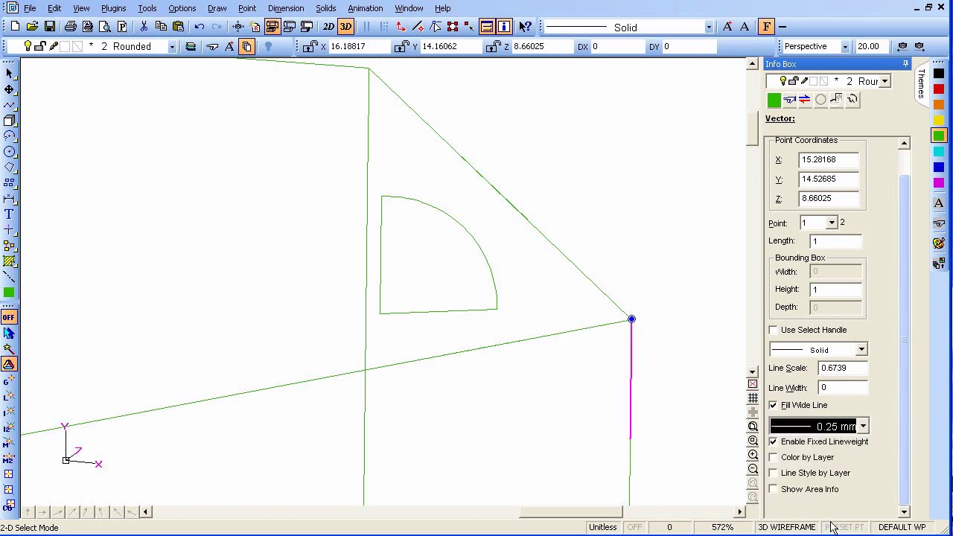
pyautogui.click(708, 419)
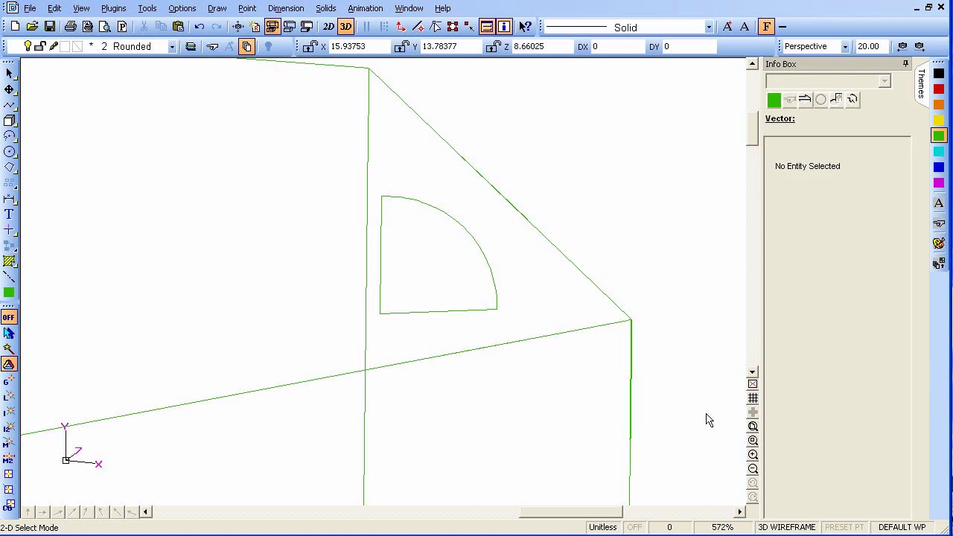
# Bring the whole prism into view and zoom in on its top hexagon.
pyautogui.scroll(-1, 650, 376)
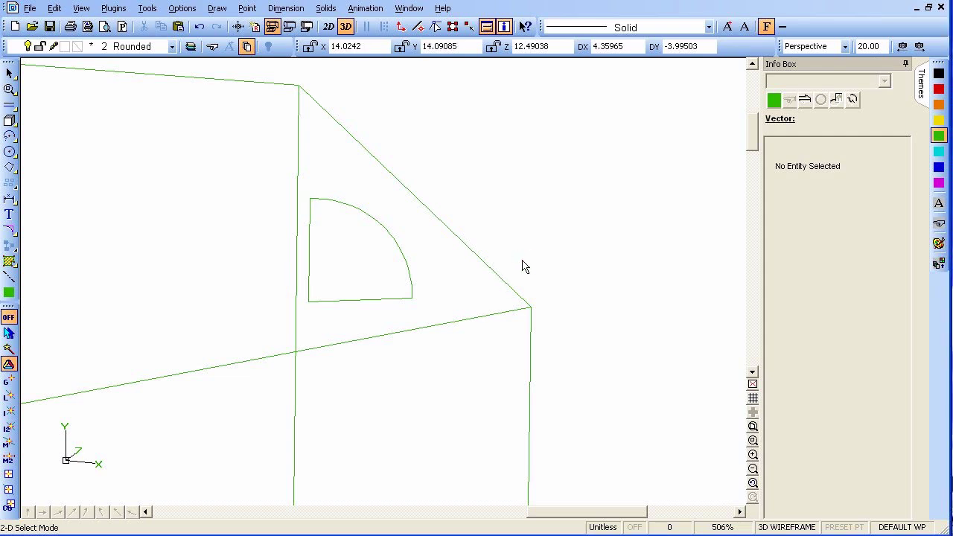
pyautogui.hotkey('ctrl', 'shift', 'e')
pyautogui.hotkey('ctrl', 'shift', 'w')
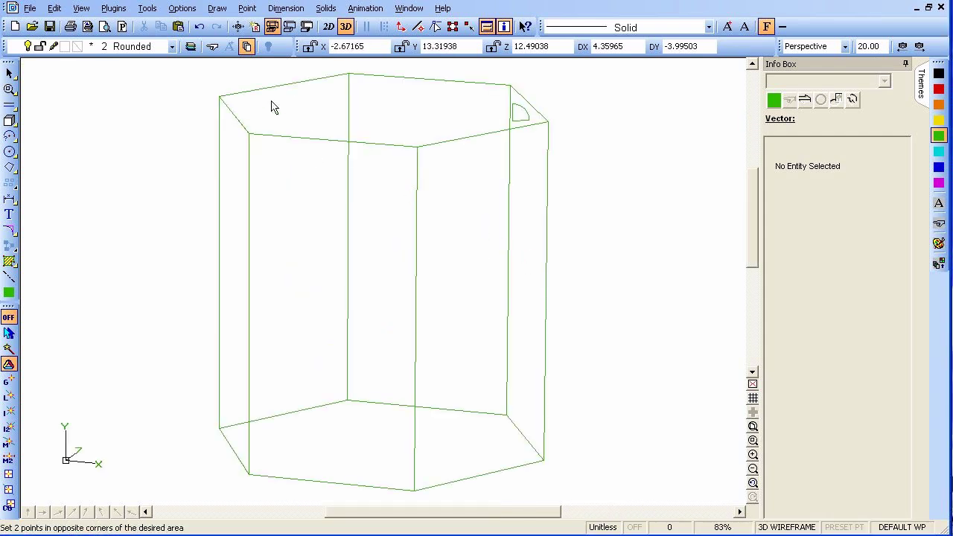
pyautogui.click(200, 64)
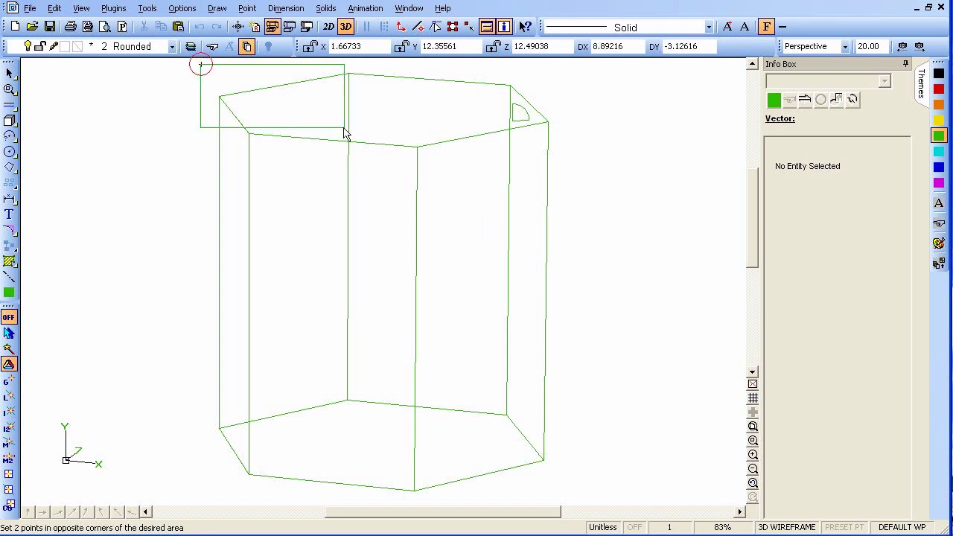
pyautogui.click(567, 167)
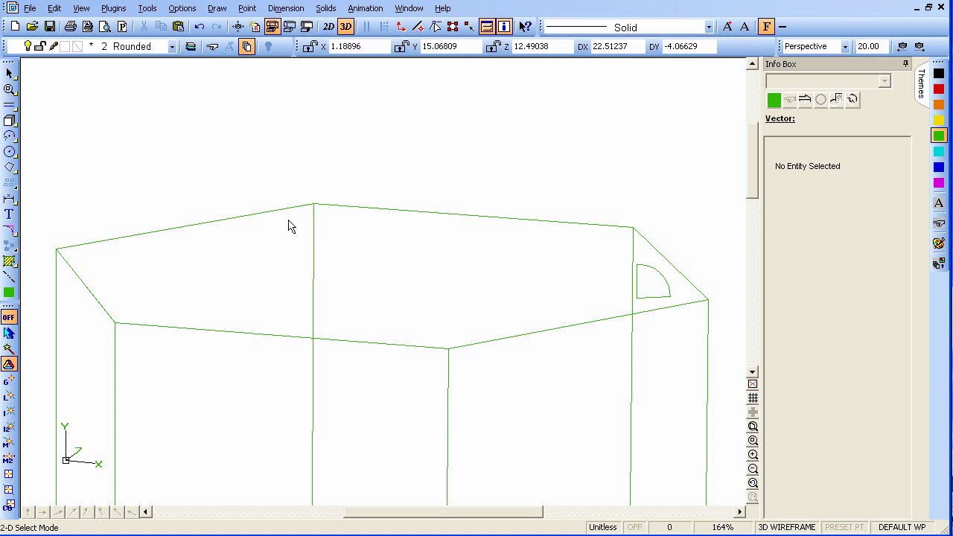
# Trace the prism's top hexagon with one continuous line through all six corners, closing it at the starting corner.
pyautogui.press('l')
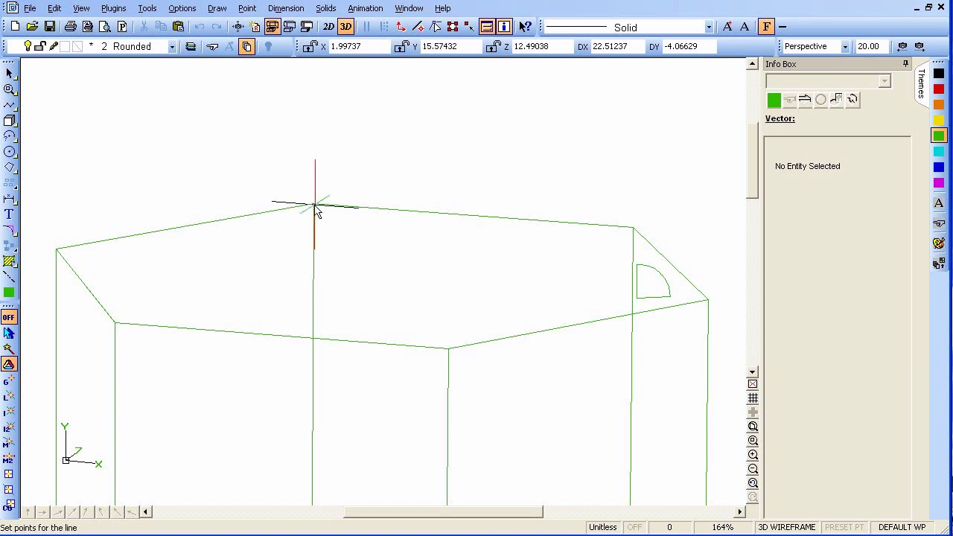
pyautogui.click(313, 204)
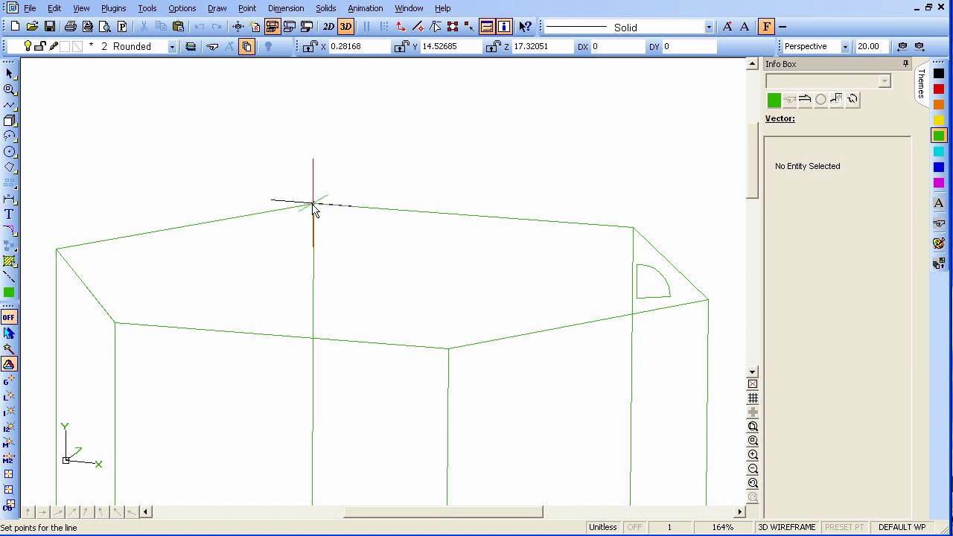
pyautogui.click(55, 247)
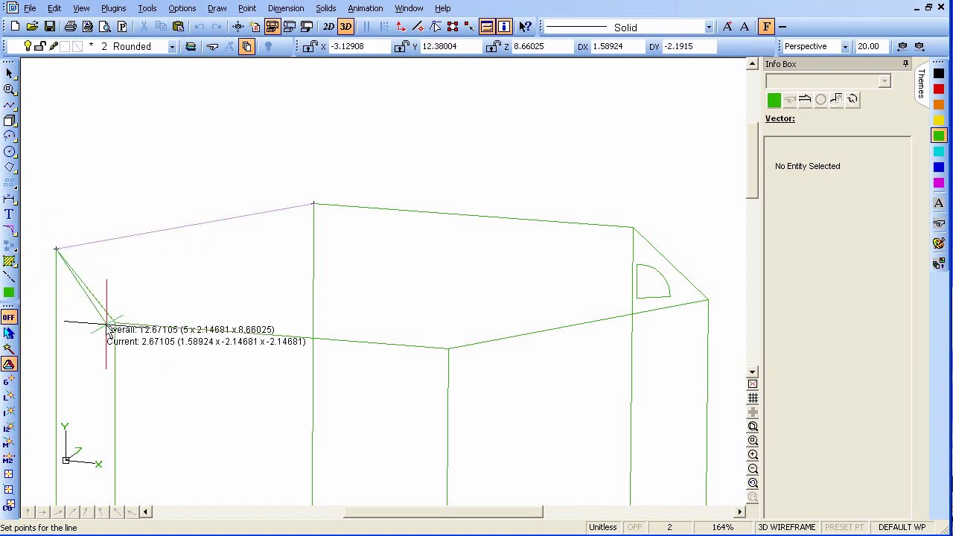
pyautogui.click(115, 322)
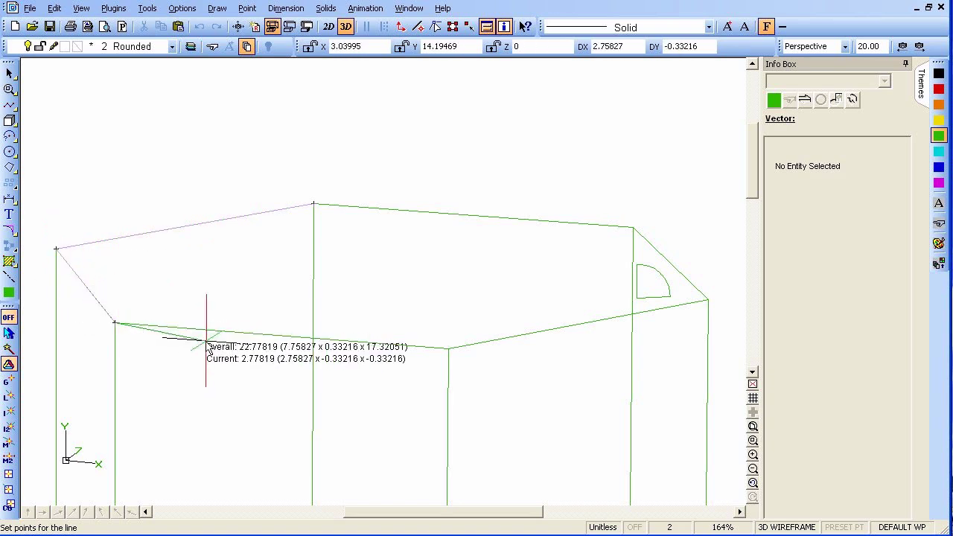
pyautogui.click(448, 348)
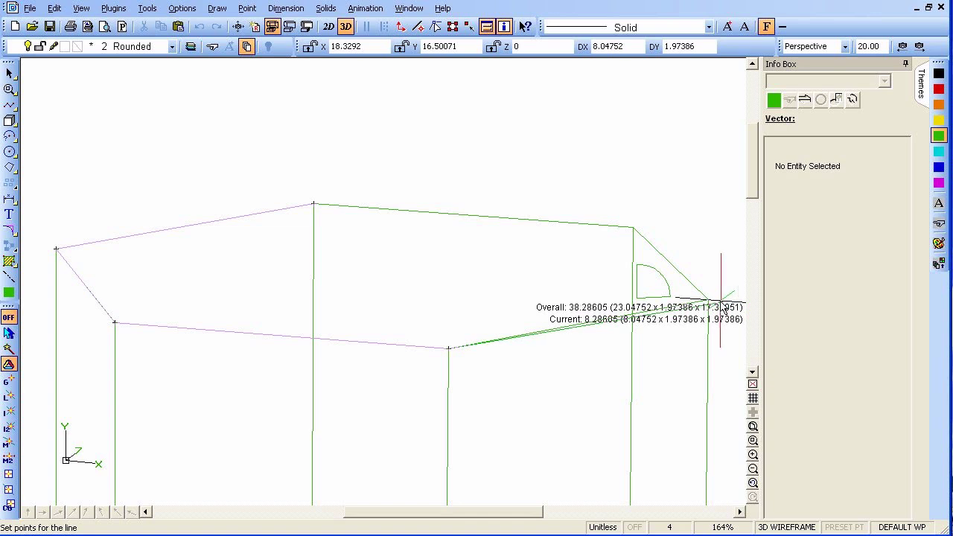
pyautogui.click(707, 300)
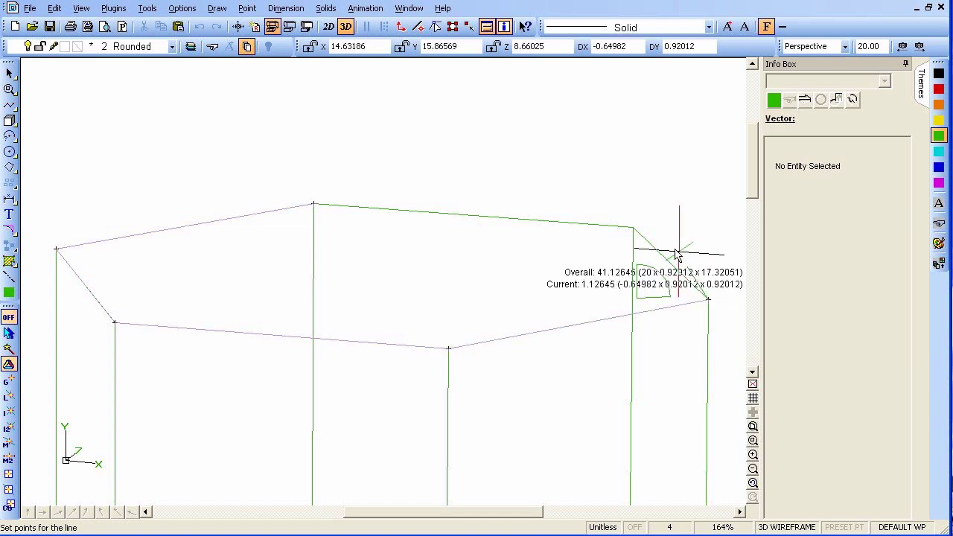
pyautogui.click(632, 227)
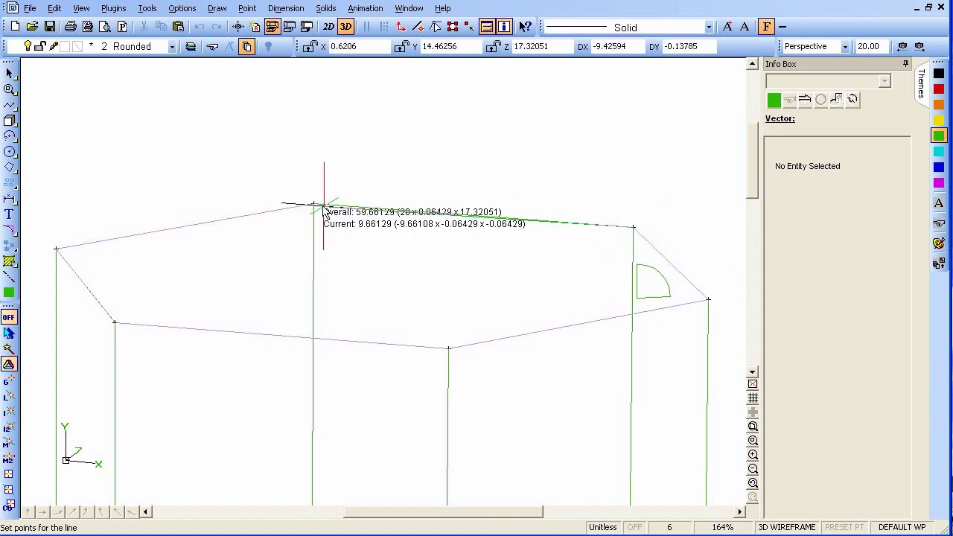
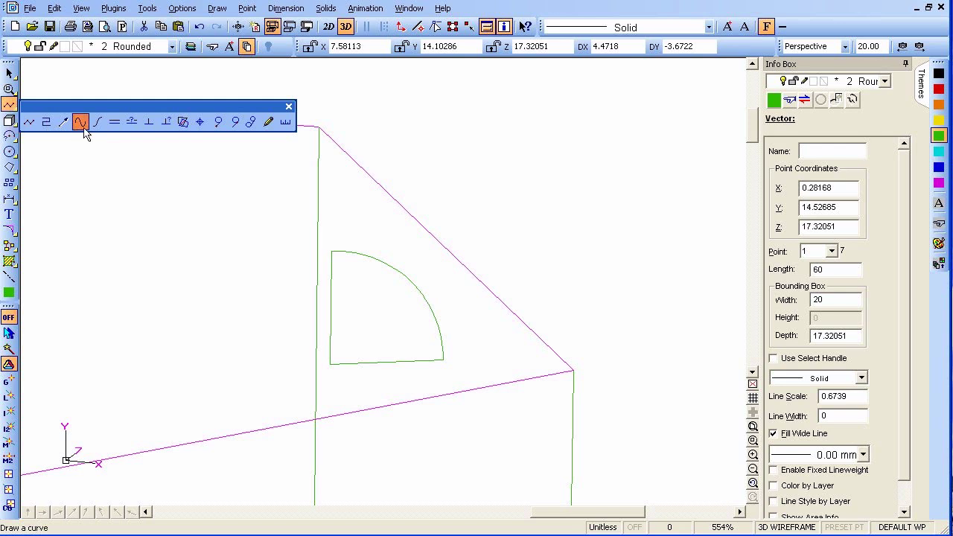
# Create a parallel copy of the traced hexagon inside it, through the quarter-circle plane's upper corner, applied to selected entities only.
pyautogui.click(113, 122)
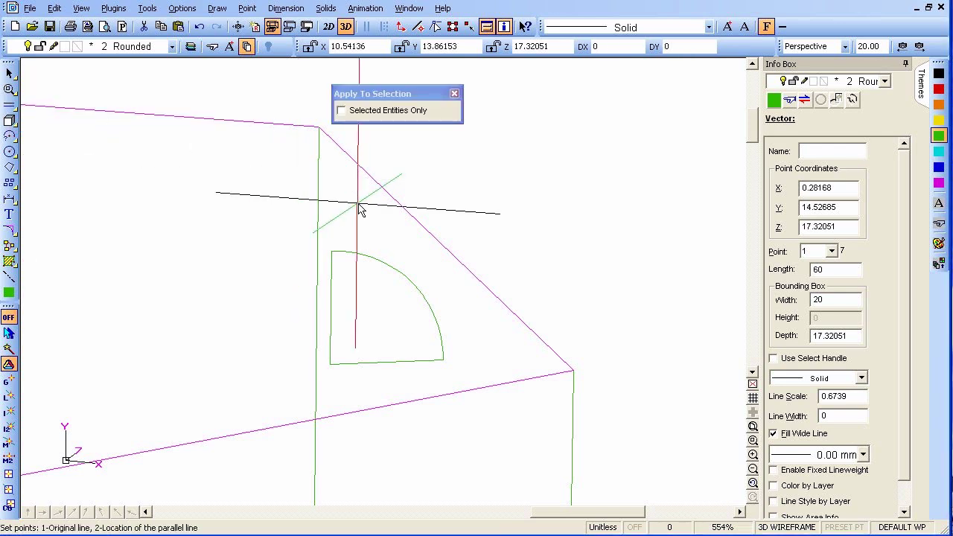
pyautogui.click(340, 47)
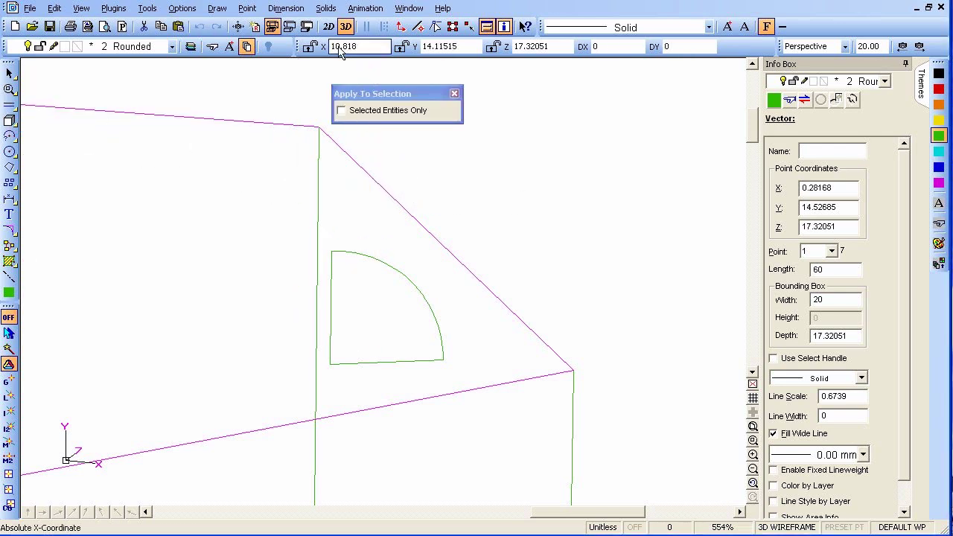
pyautogui.click(356, 108)
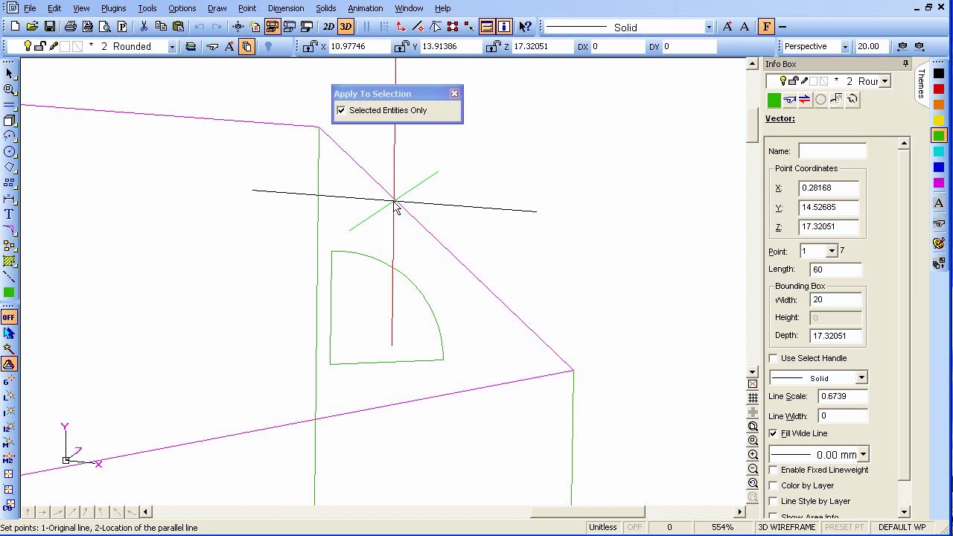
pyautogui.press('k')
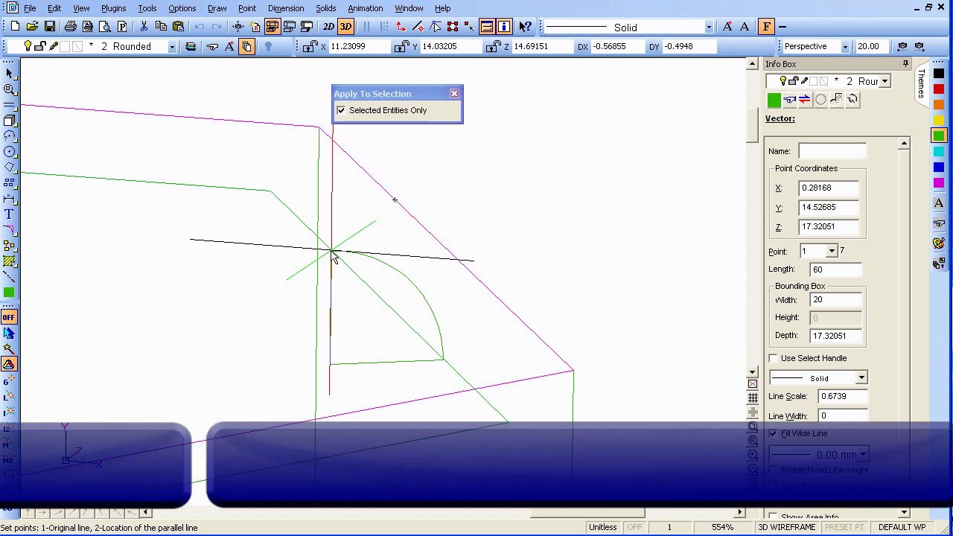
pyautogui.click(334, 257)
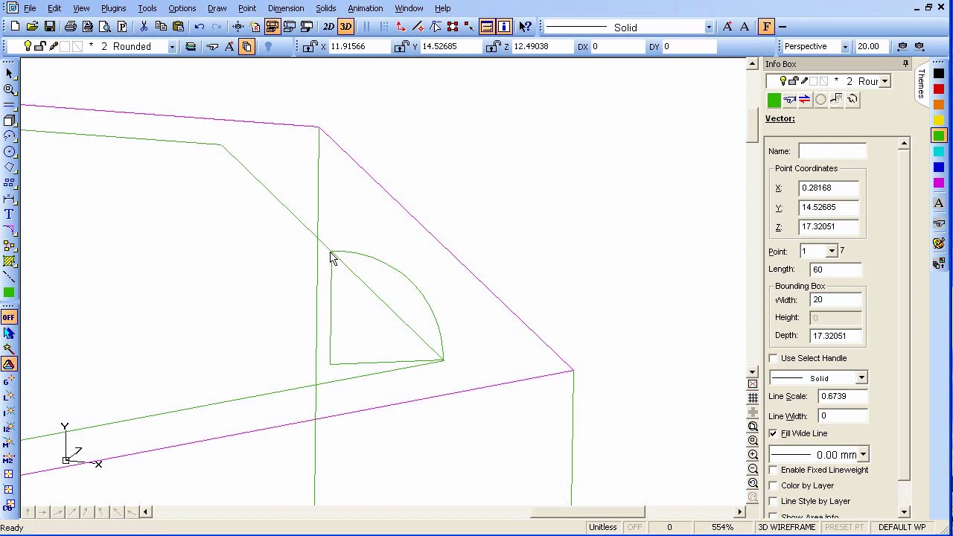
pyautogui.hotkey('ctrl', 'shift', 'e')
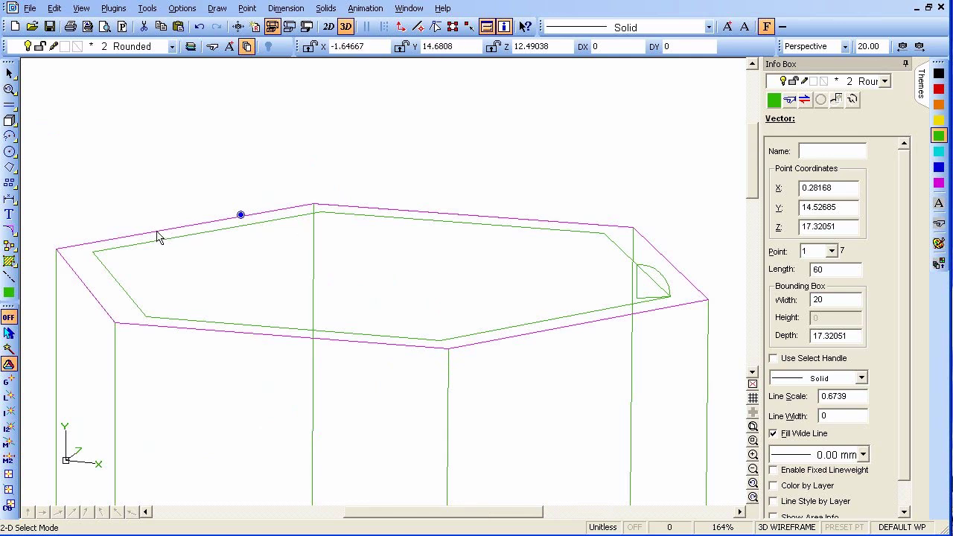
pyautogui.press('Escape')
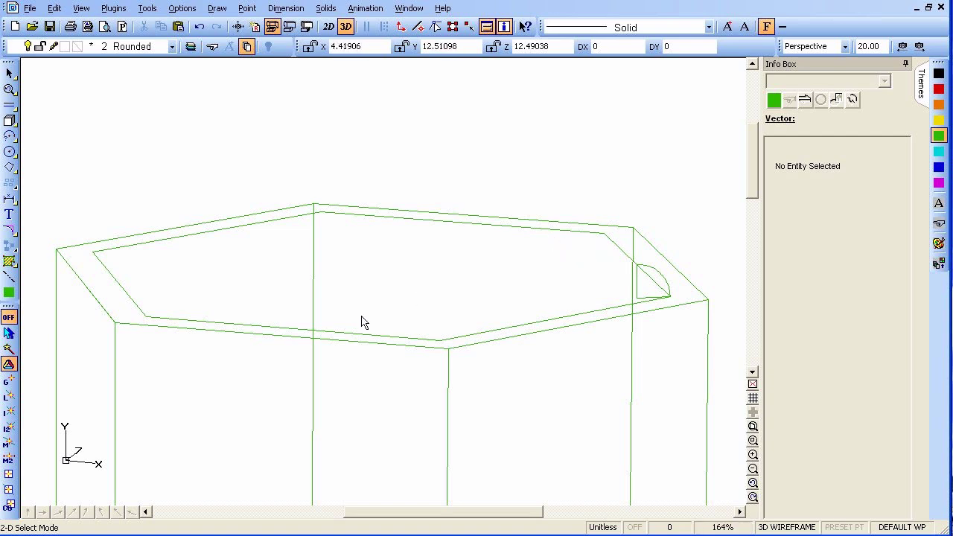
pyautogui.moveTo(393, 344); pyautogui.dragTo(426, 296)
pyautogui.press('Return')
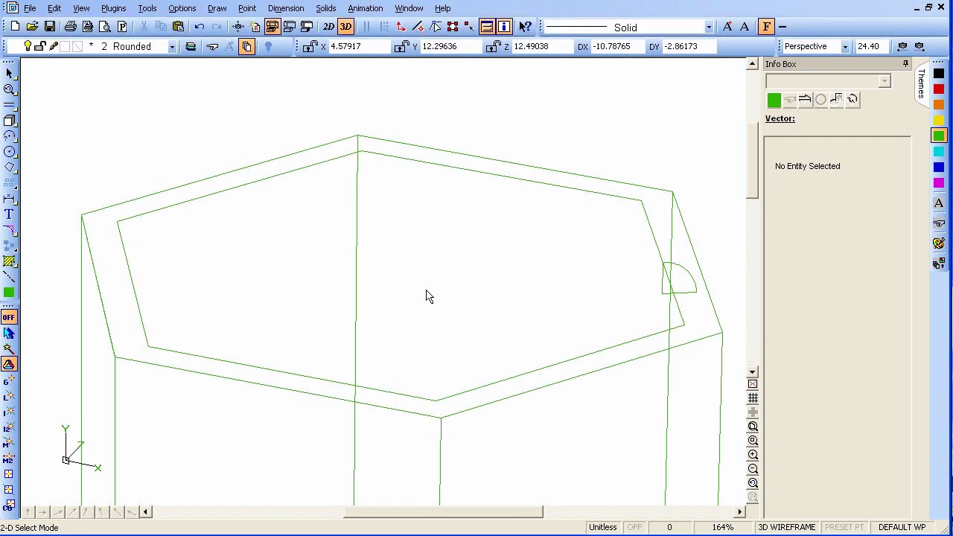
pyautogui.press('f')
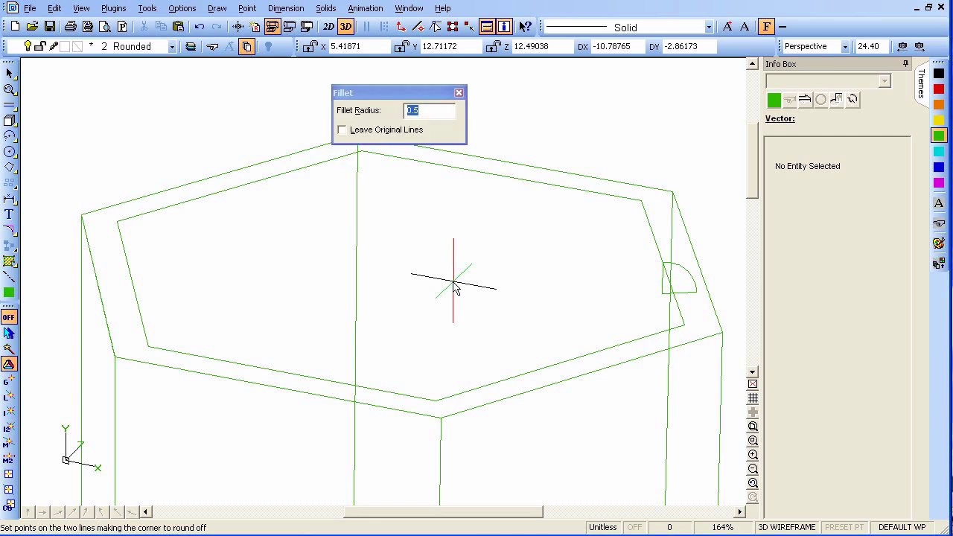
pyautogui.click(435, 111)
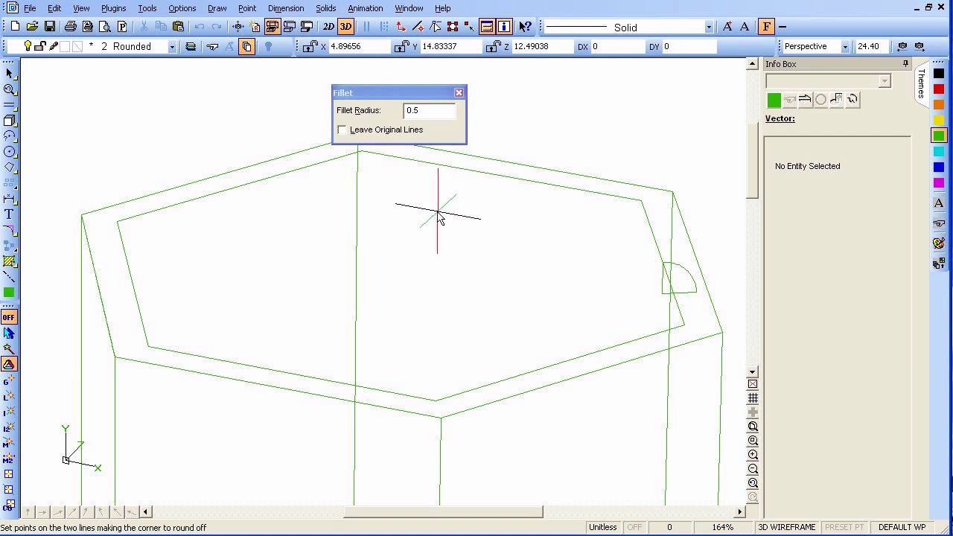
pyautogui.press('Escape')
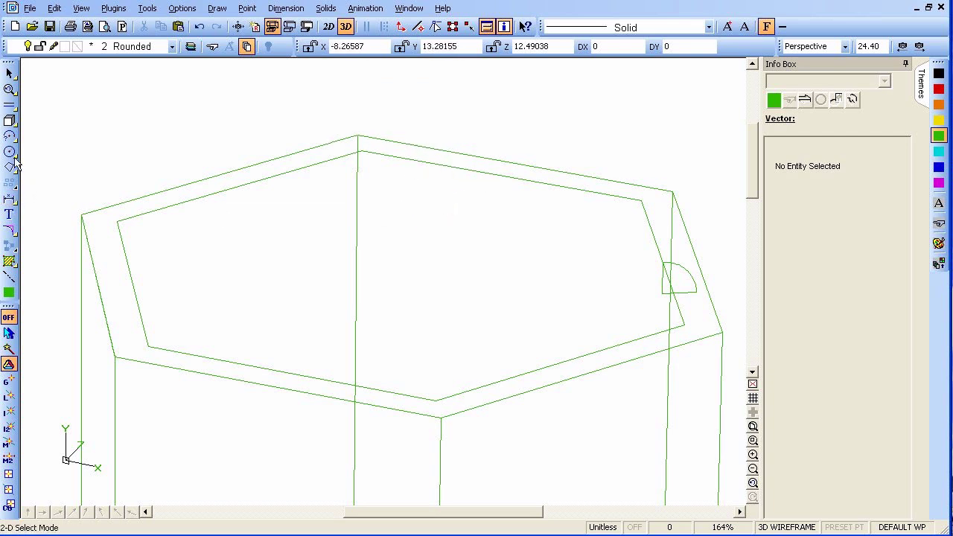
# Round all six corners of the inner hexagon with fillets of radius 0.5, without leaving the original lines.
pyautogui.click(9, 231)
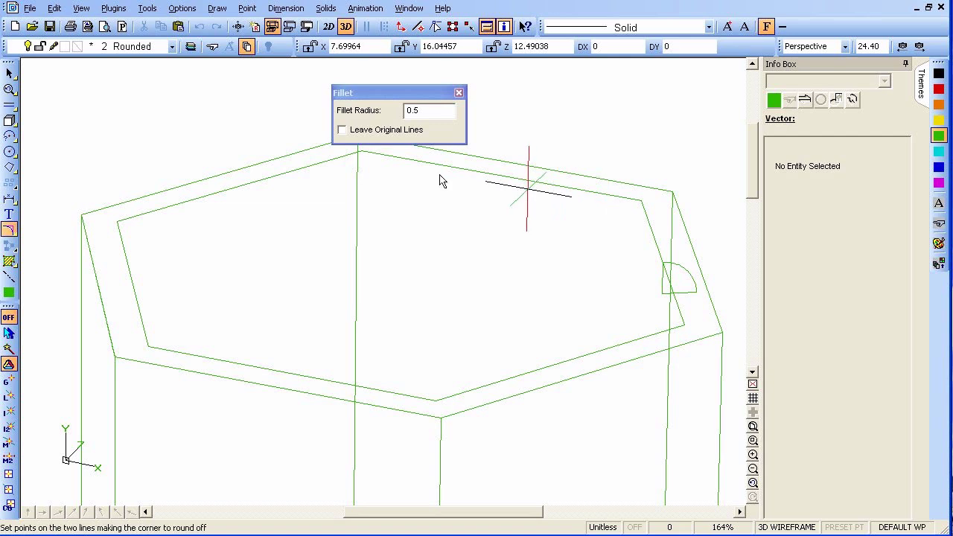
pyautogui.click(398, 166)
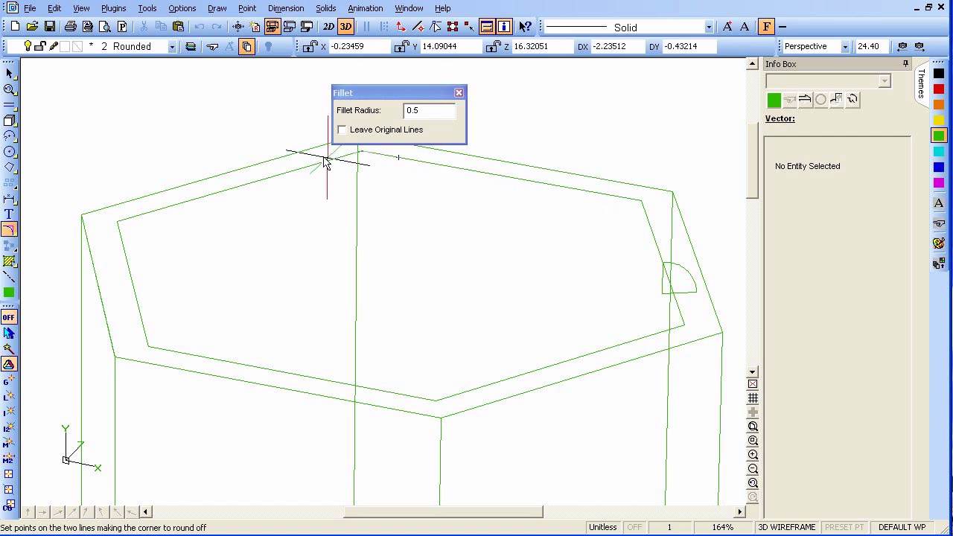
pyautogui.click(320, 170)
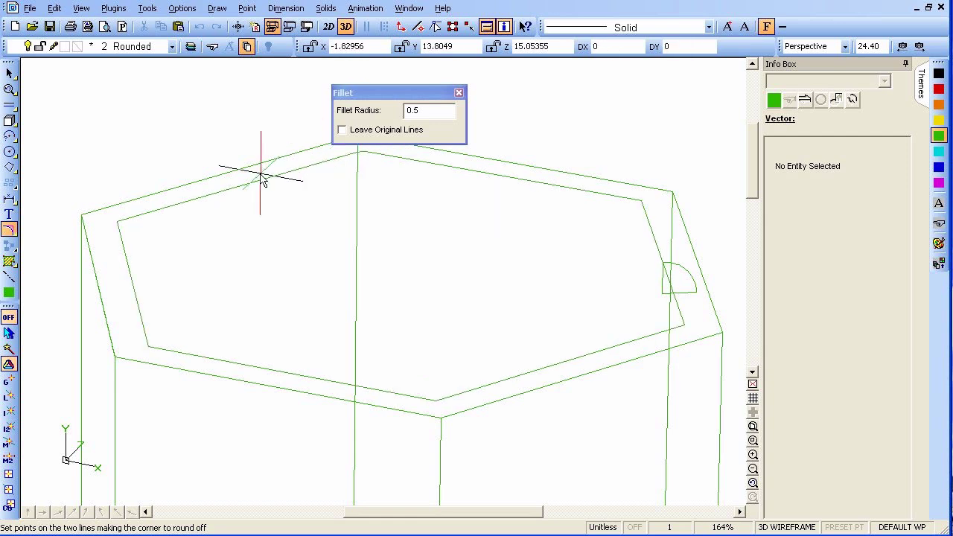
pyautogui.click(148, 213)
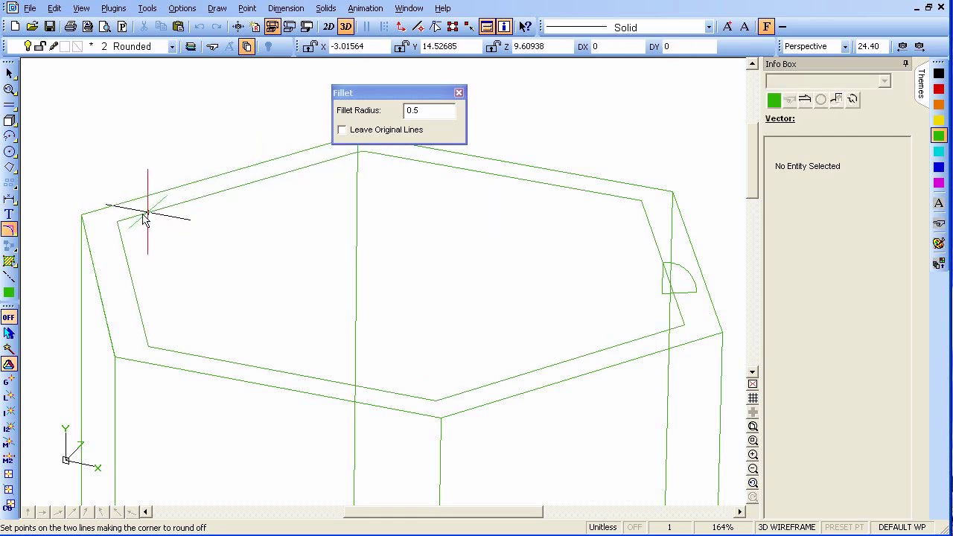
pyautogui.click(125, 248)
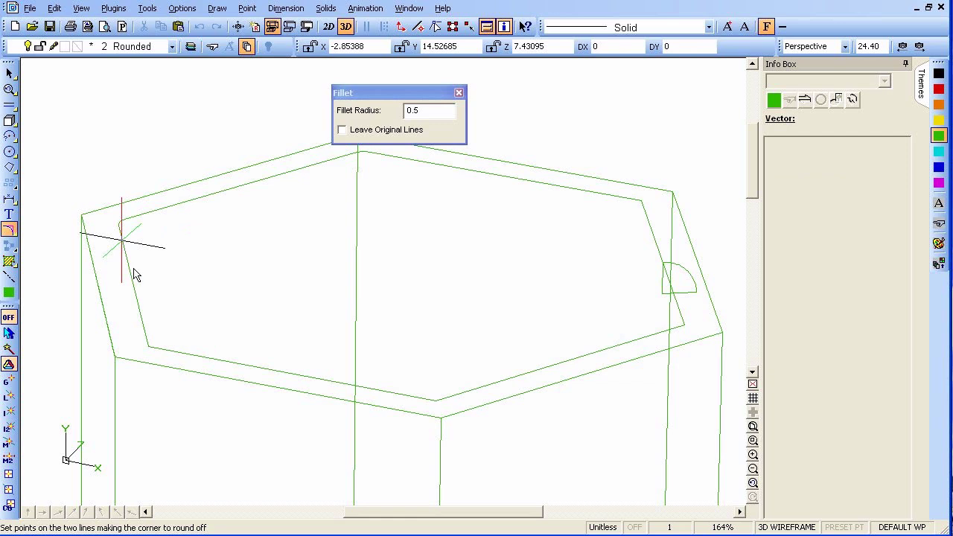
pyautogui.click(138, 308)
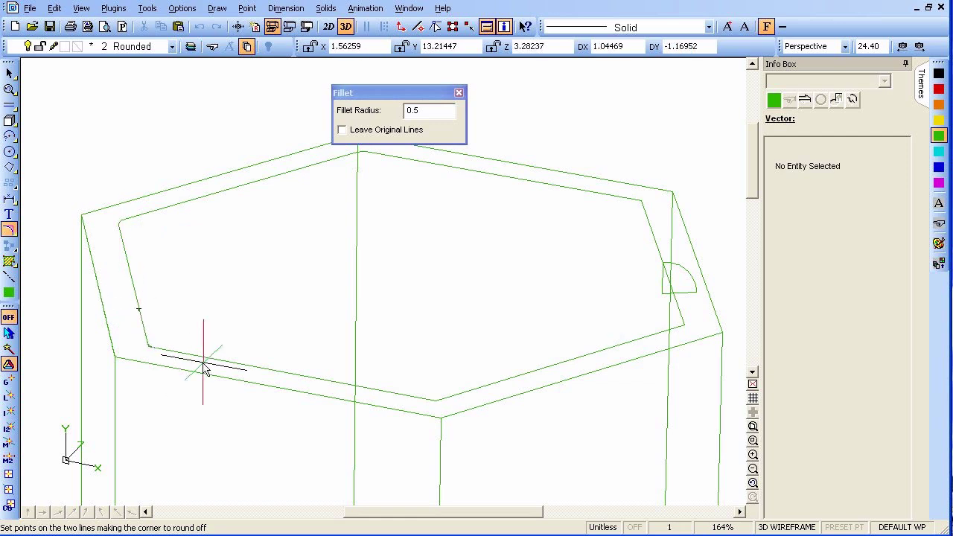
pyautogui.click(385, 390)
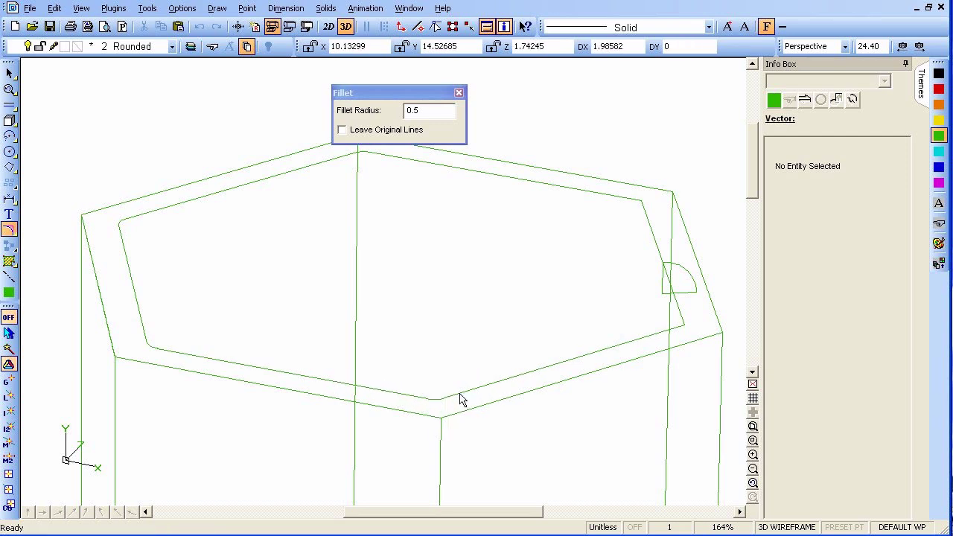
pyautogui.click(664, 333)
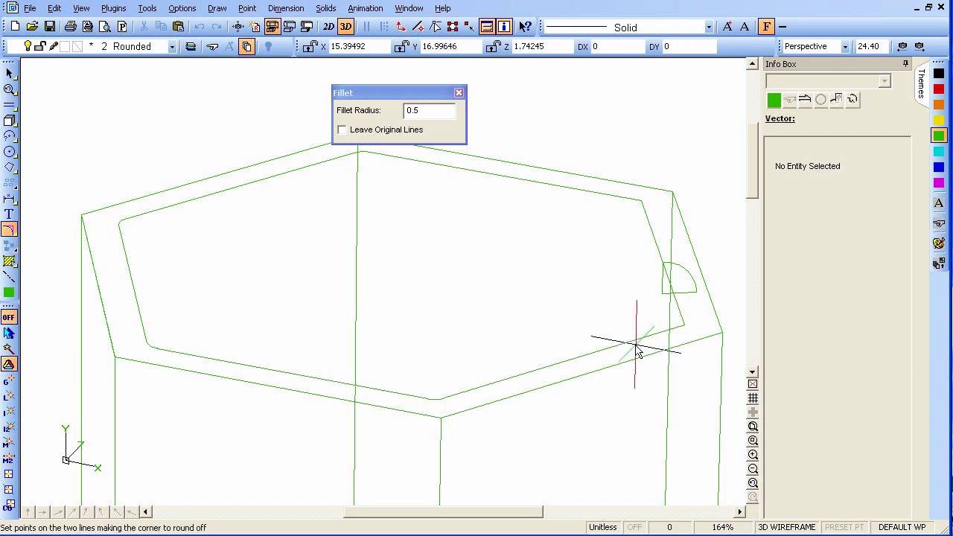
pyautogui.click(682, 319)
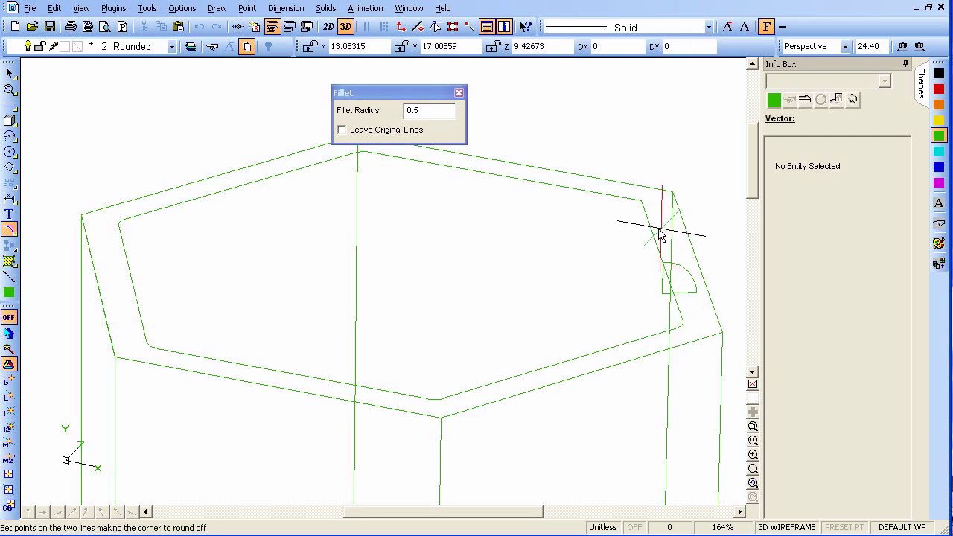
pyautogui.click(617, 202)
pyautogui.click(471, 199)
pyautogui.press('Escape')
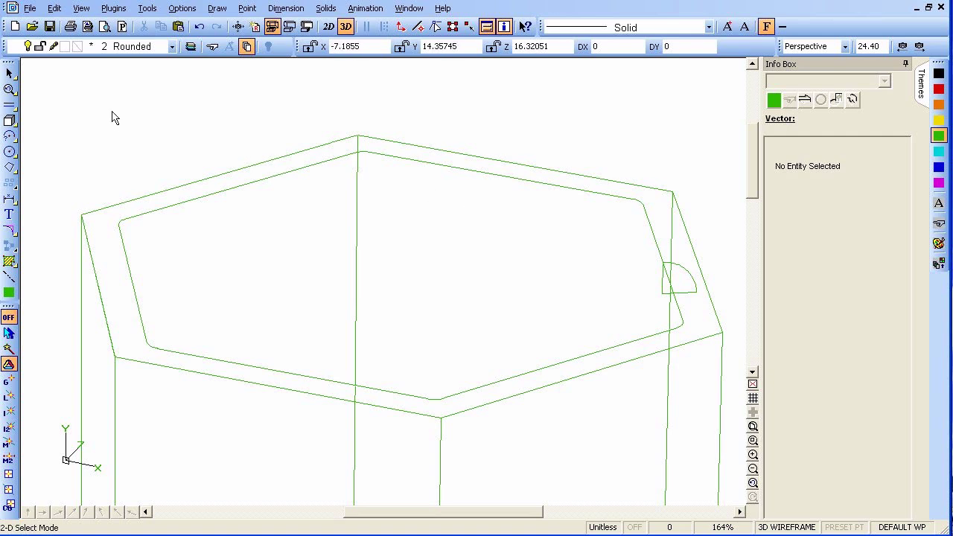
# Select all lines and fillets of the inner rounded hexagon, excluding the quarter-circle plane.
pyautogui.moveTo(108, 113); pyautogui.dragTo(702, 419)
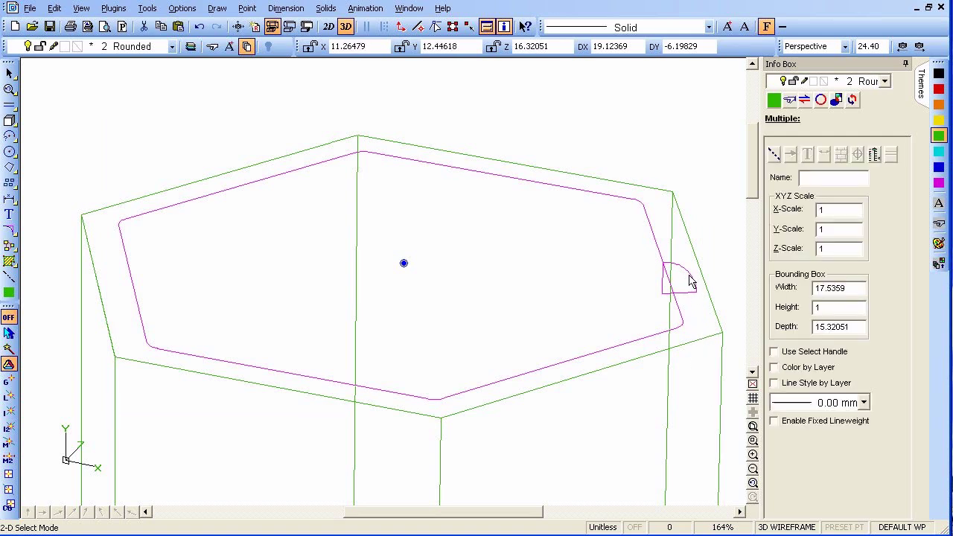
pyautogui.keyDown('shift'); pyautogui.click(690, 281); pyautogui.keyUp('shift')
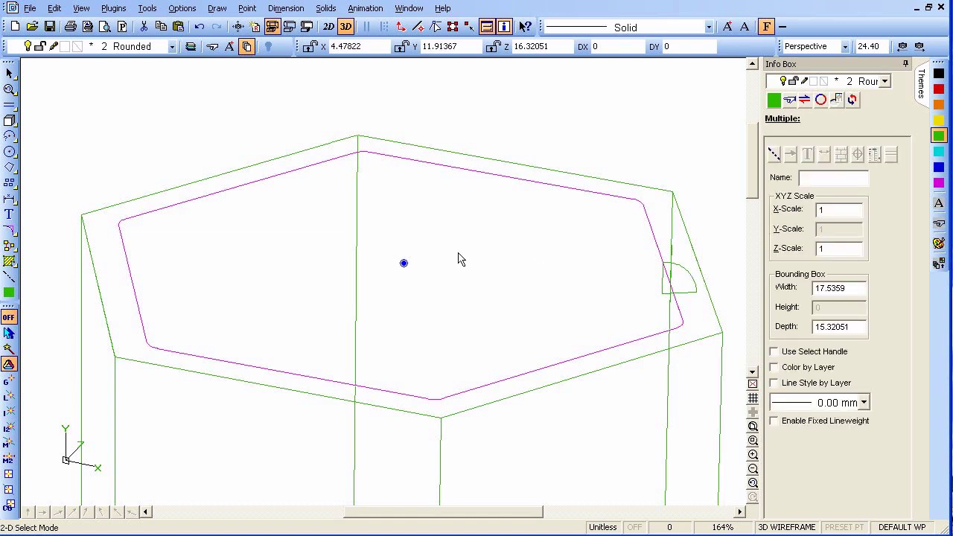
# Try moving the selected inner outline slightly upward, and undo the move.
pyautogui.click(404, 264)
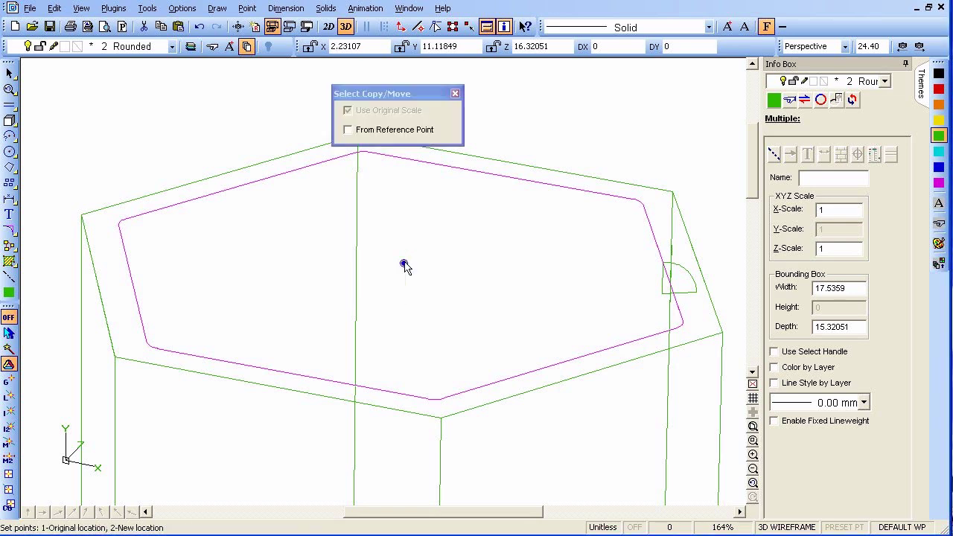
pyautogui.click(417, 239)
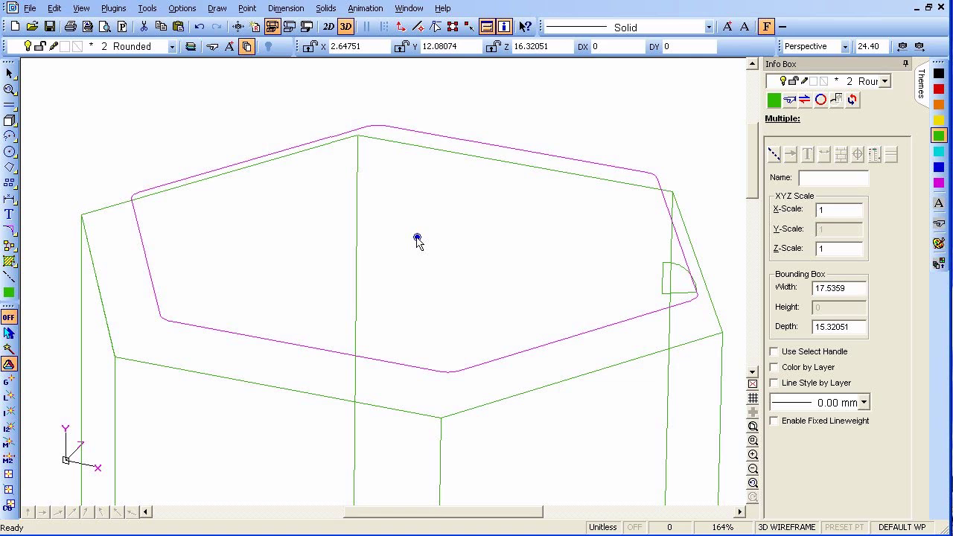
pyautogui.hotkey('ctrl', 'z')
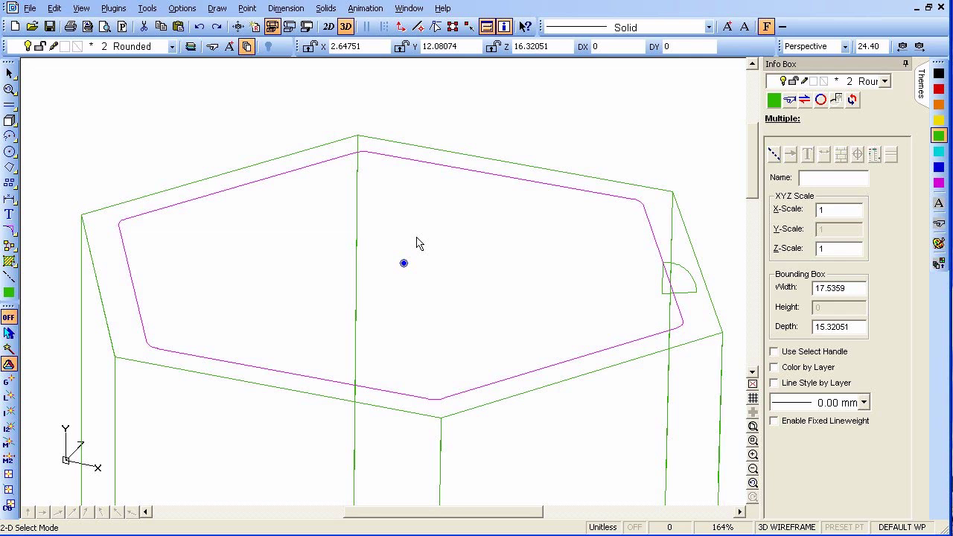
# Join the selected lines and fillets of the inner hexagon into a single line.
pyautogui.hotkey('ctrl', 'j')
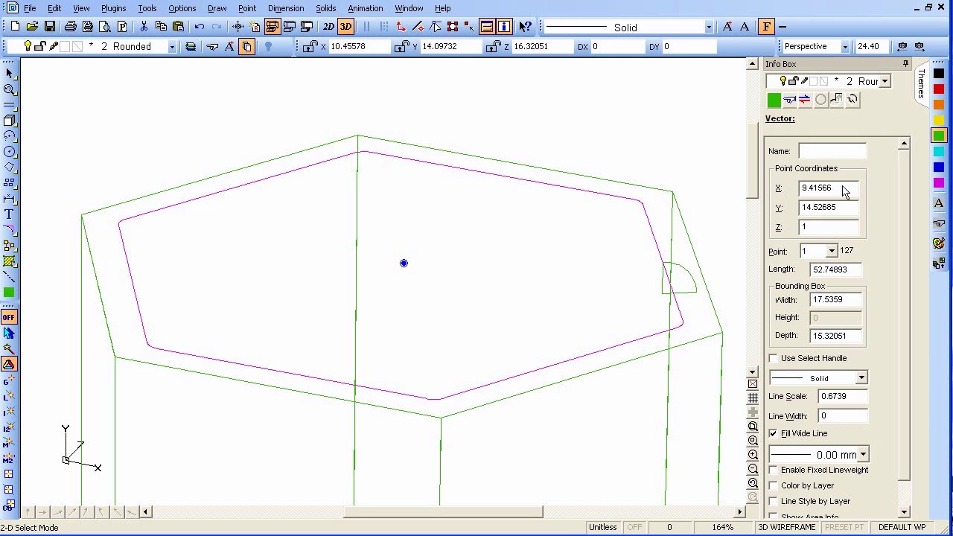
# Name the joined inner hexagon line TRACK and deselect it.
pyautogui.click(828, 154)
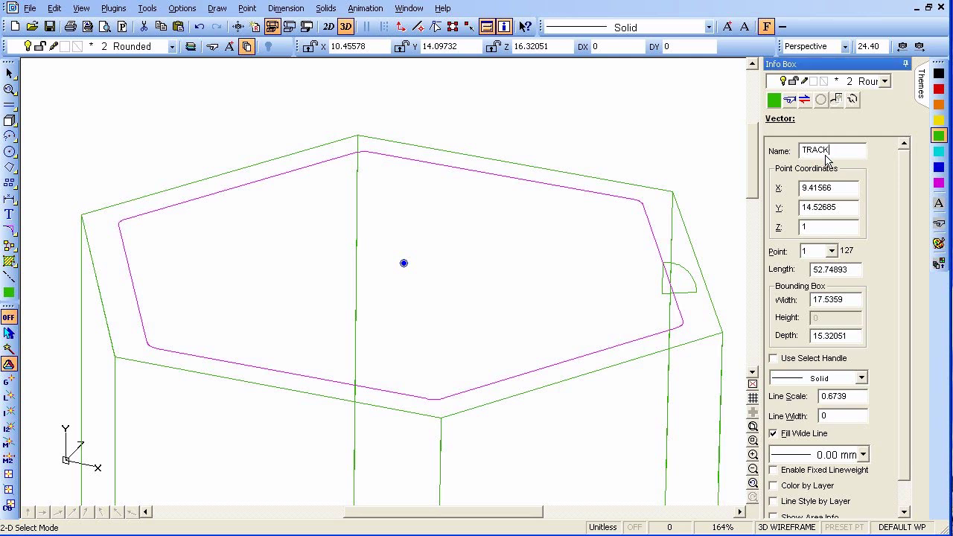
pyautogui.press('Tab')
pyautogui.click(643, 135)
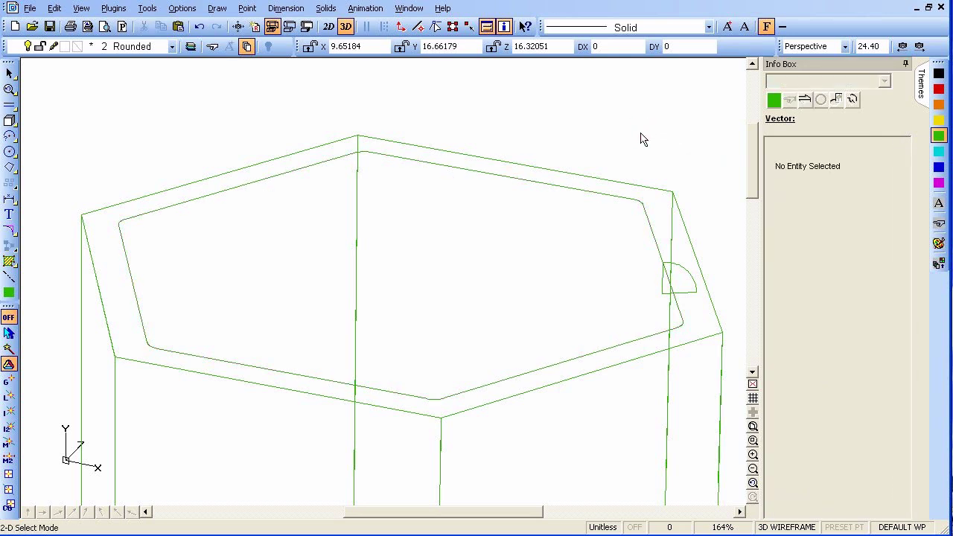
# Set three selection handles on the quarter-round plane, at its upper corner, lower inner corner and lower outer corner, in that order.
pyautogui.hotkey('ctrl', 'w')
pyautogui.click(646, 238)
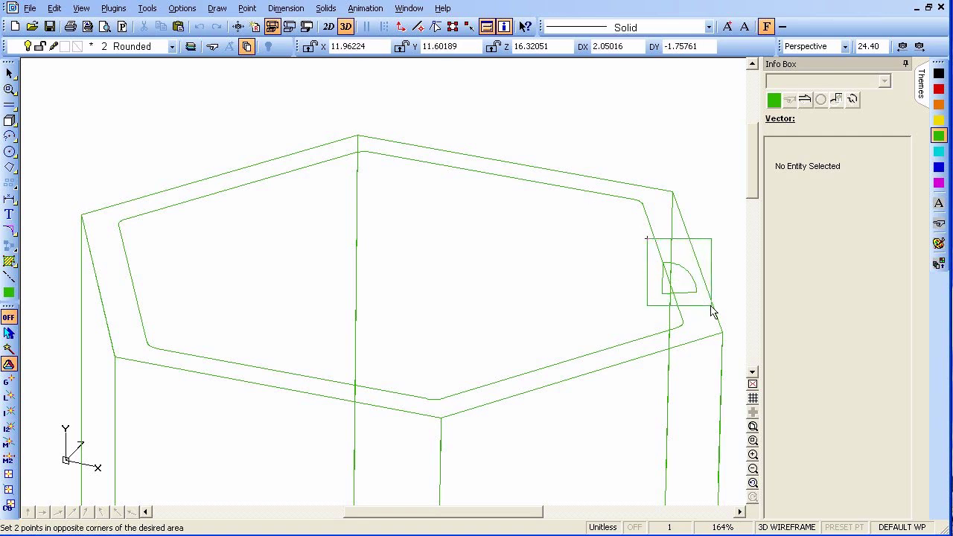
pyautogui.click(719, 313)
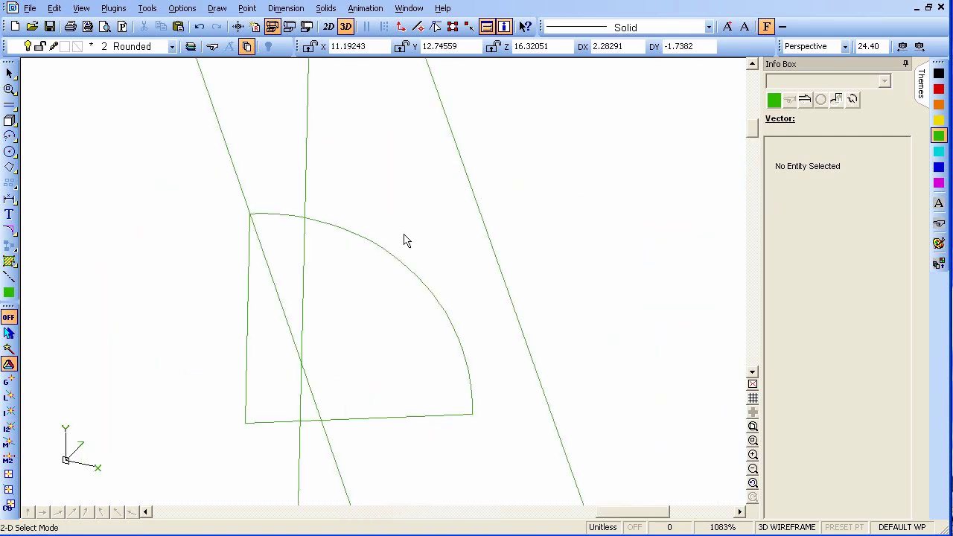
pyautogui.click(283, 217)
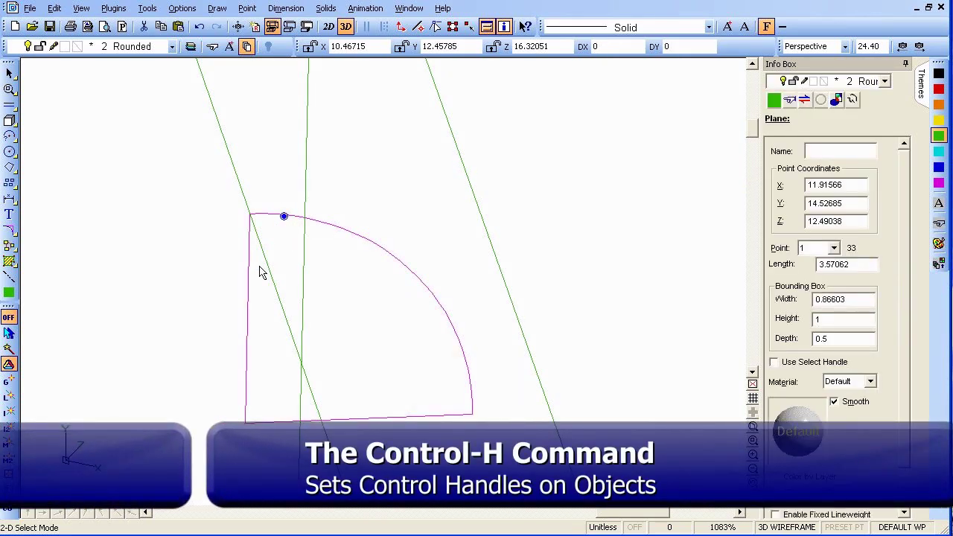
pyautogui.hotkey('ctrl', 'h')
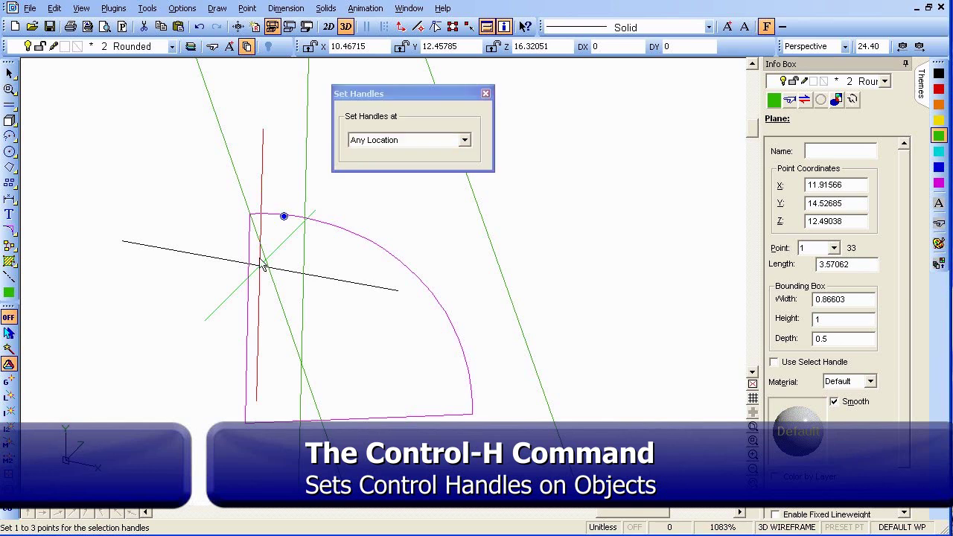
pyautogui.click(251, 217)
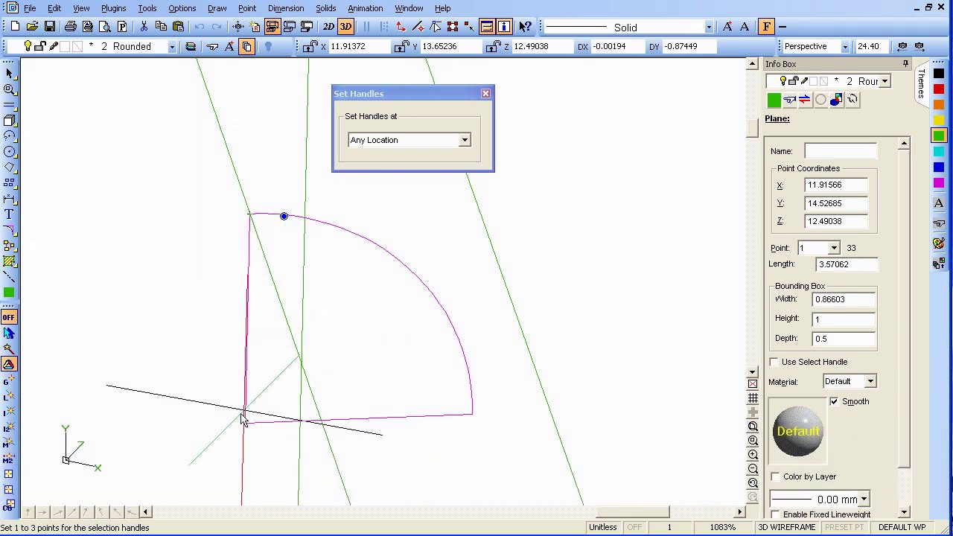
pyautogui.click(244, 423)
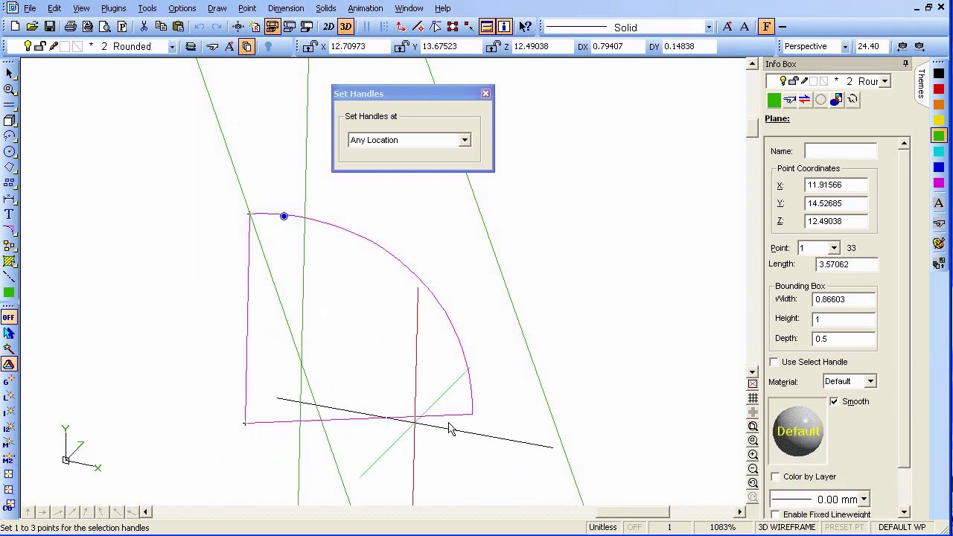
pyautogui.click(477, 419)
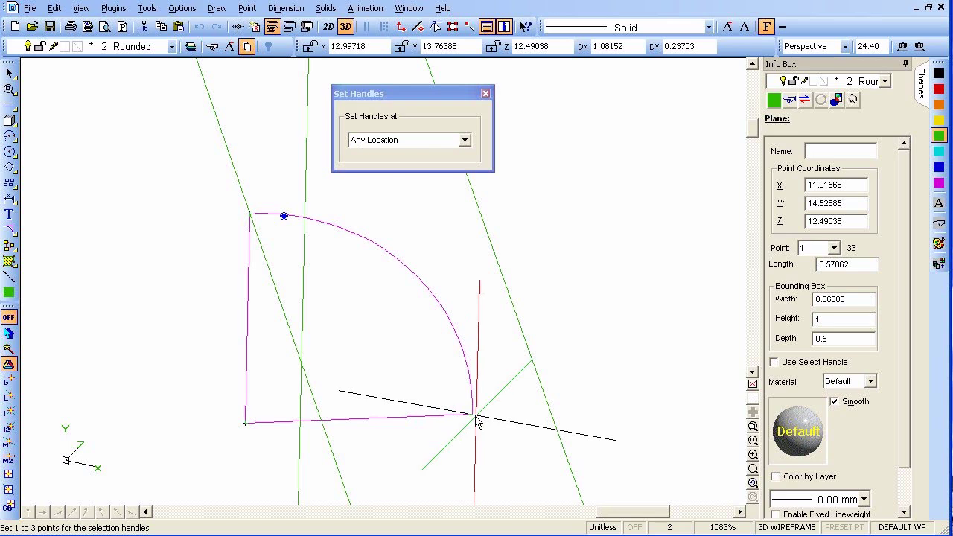
pyautogui.click(472, 415)
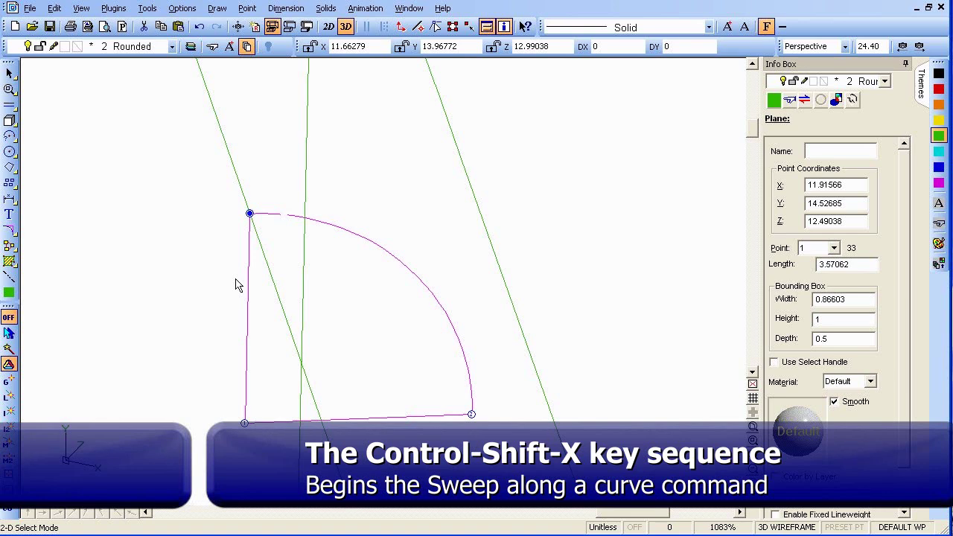
# Extrude the quarter-round plane along the inner hexagon line with scale 1, perpendicular orientation and fineness 10.
pyautogui.hotkey('ctrl', 'shift', 'x')
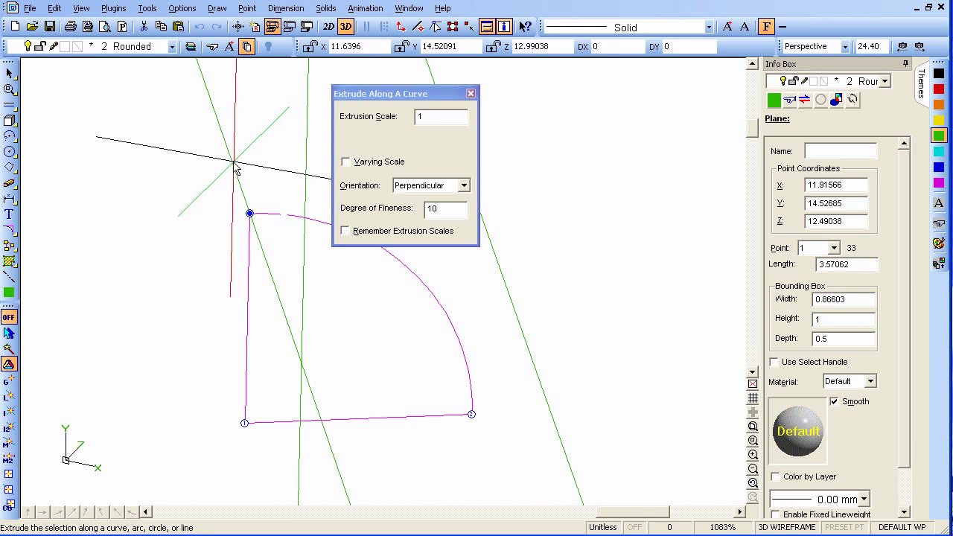
pyautogui.click(233, 167)
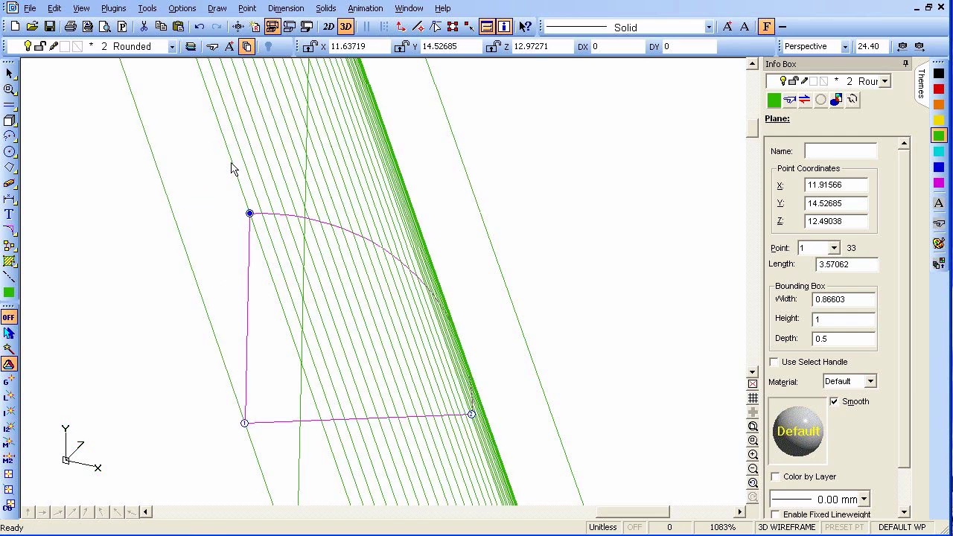
pyautogui.hotkey('ctrl', 'shift', 'e')
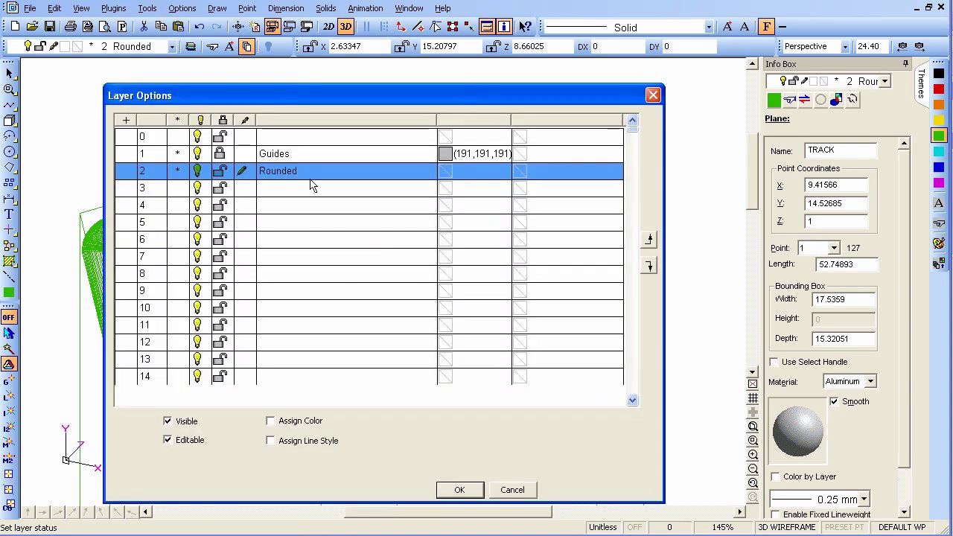
# Hide the Guides layer and shade the entire view with the Quick (Flat) method to inspect the swept ring.
pyautogui.click(198, 153)
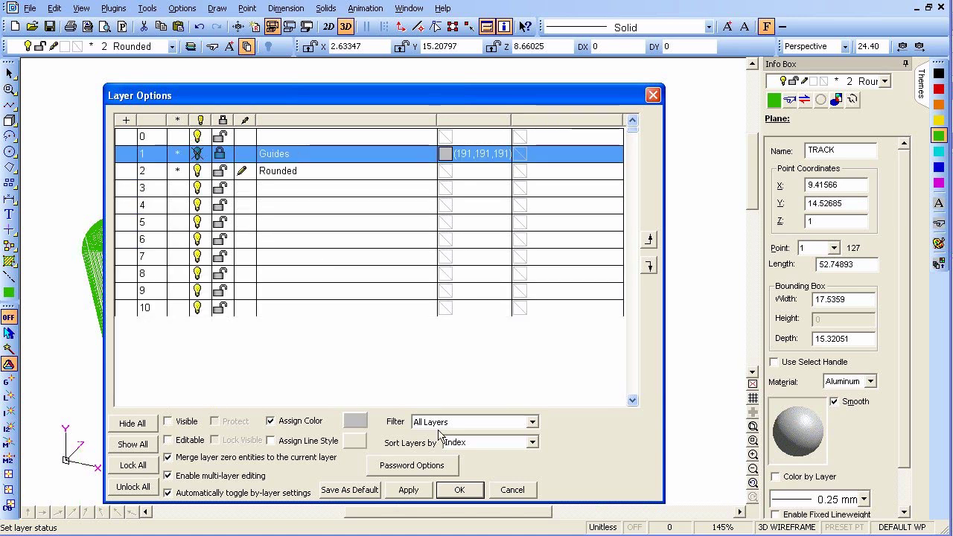
pyautogui.click(459, 489)
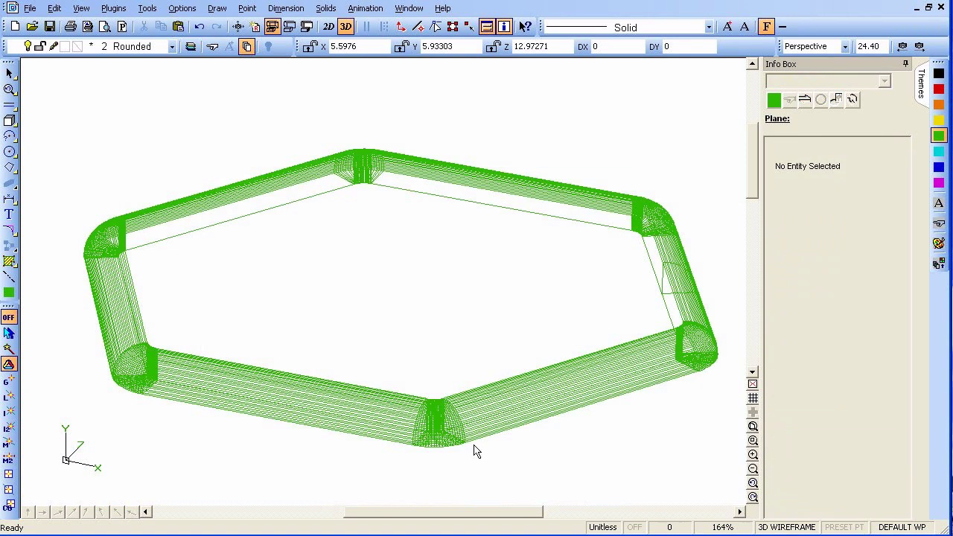
pyautogui.click(306, 27)
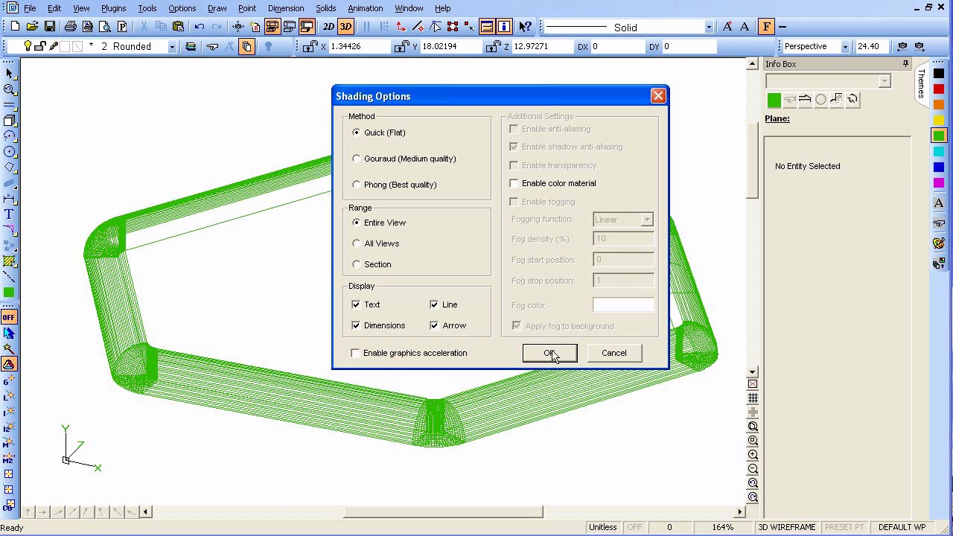
pyautogui.click(551, 353)
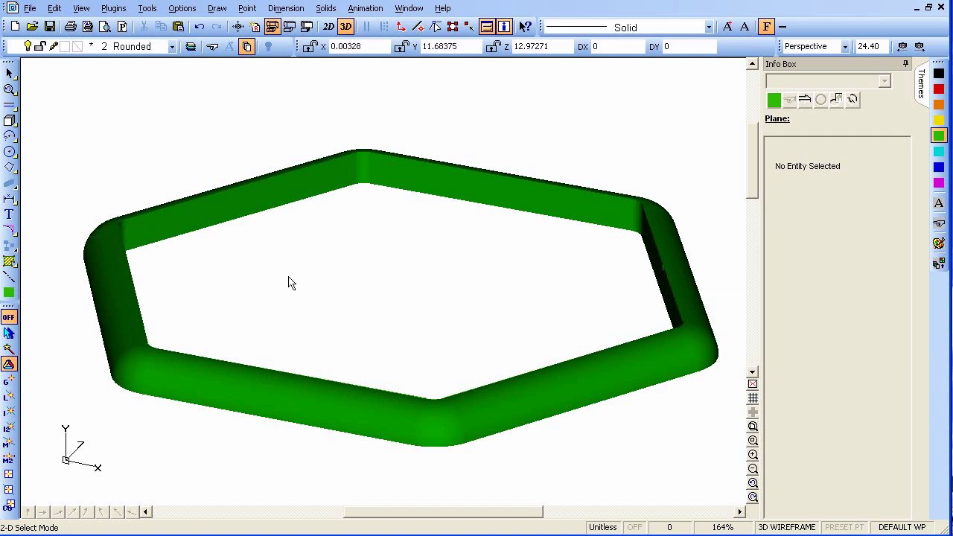
# Return the swept ring to wireframe display and make the Guides layer visible again.
pyautogui.click(273, 28)
pyautogui.click(505, 121)
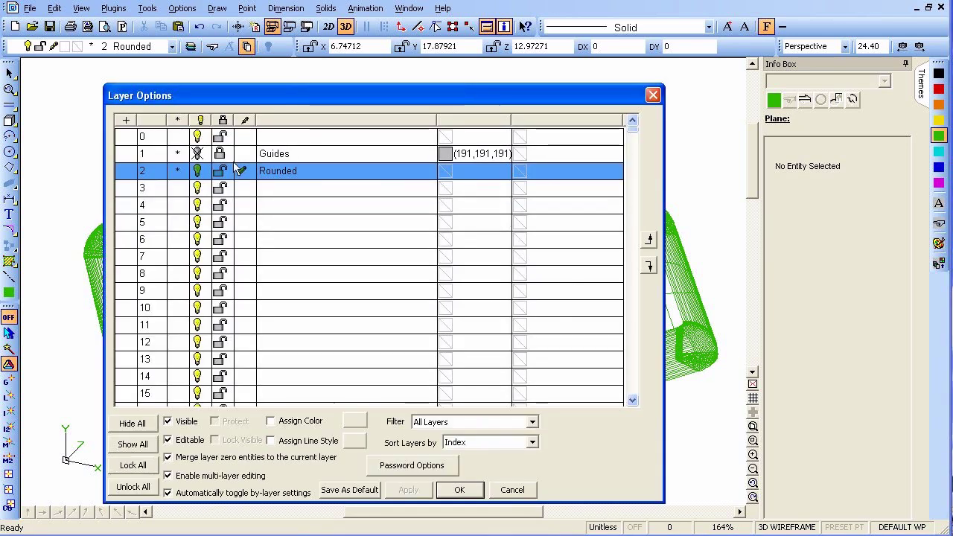
pyautogui.click(198, 152)
pyautogui.click(198, 152)
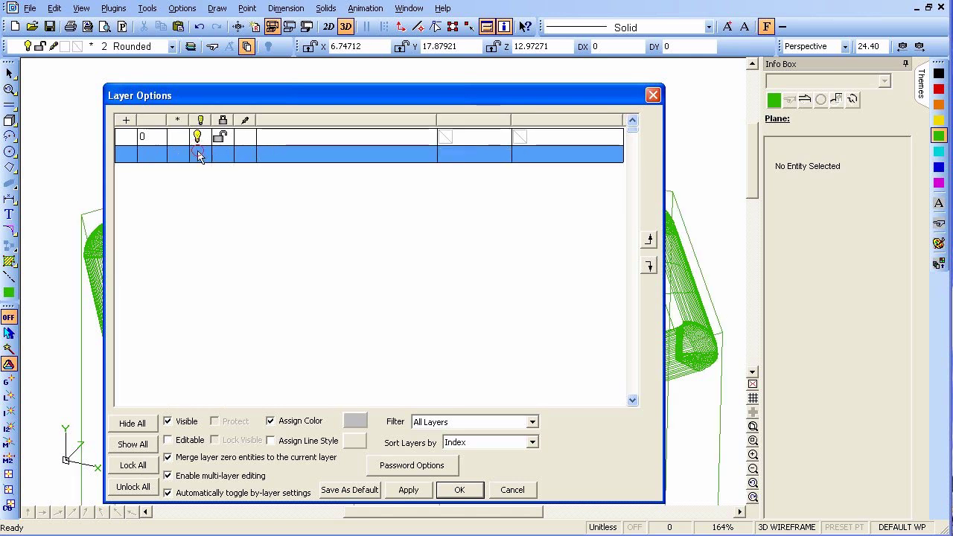
pyautogui.click(465, 489)
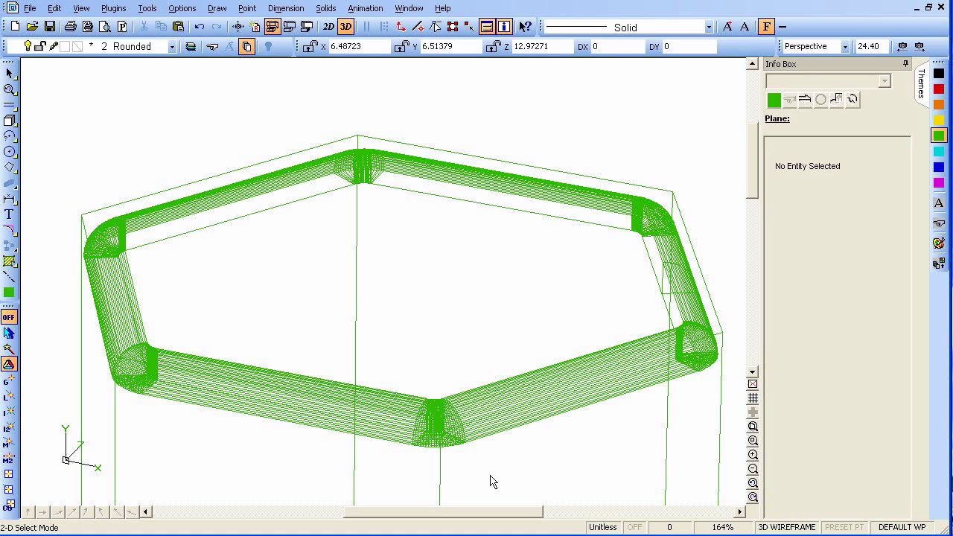
# Select the TRACK line by its name with the Selection Filter, and close the filter.
pyautogui.click(655, 240)
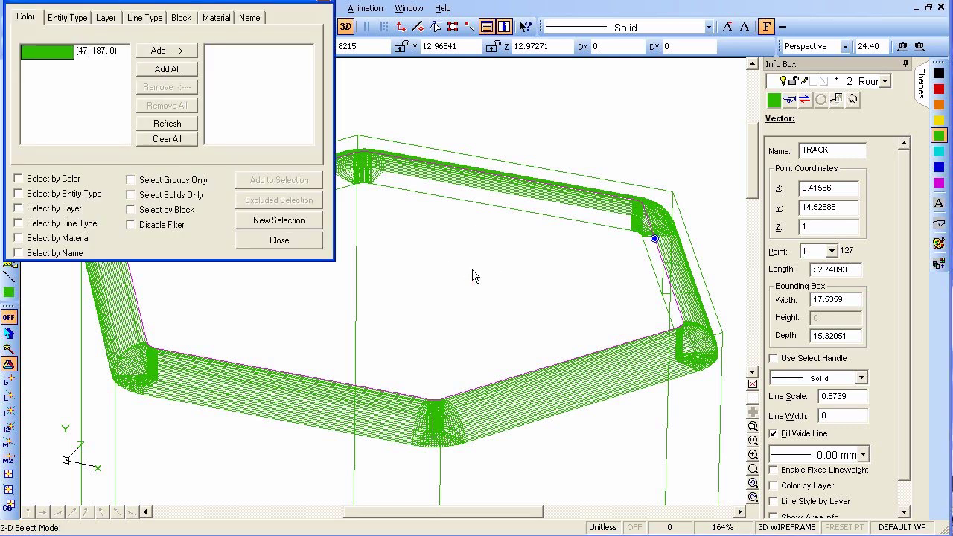
pyautogui.moveTo(223, 4); pyautogui.dragTo(277, 39)
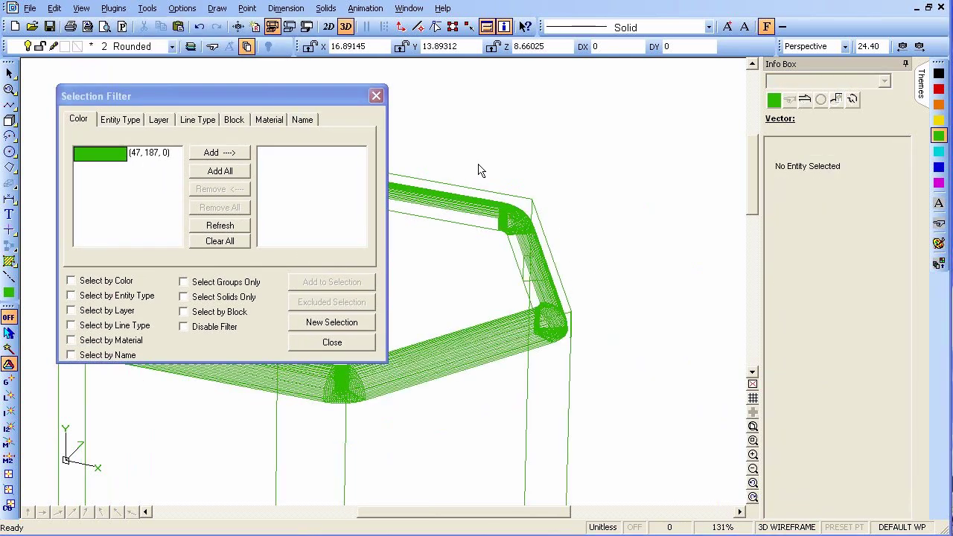
pyautogui.click(316, 99)
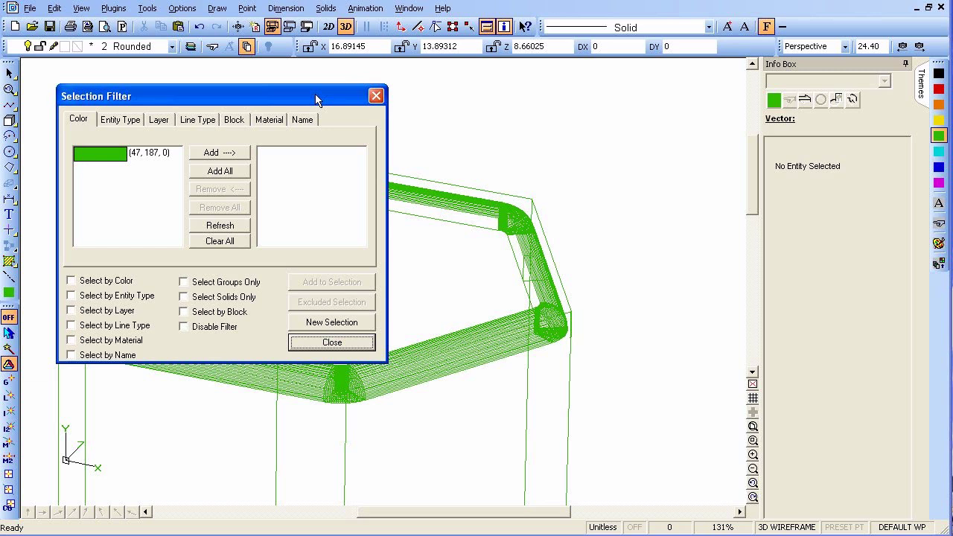
pyautogui.click(301, 120)
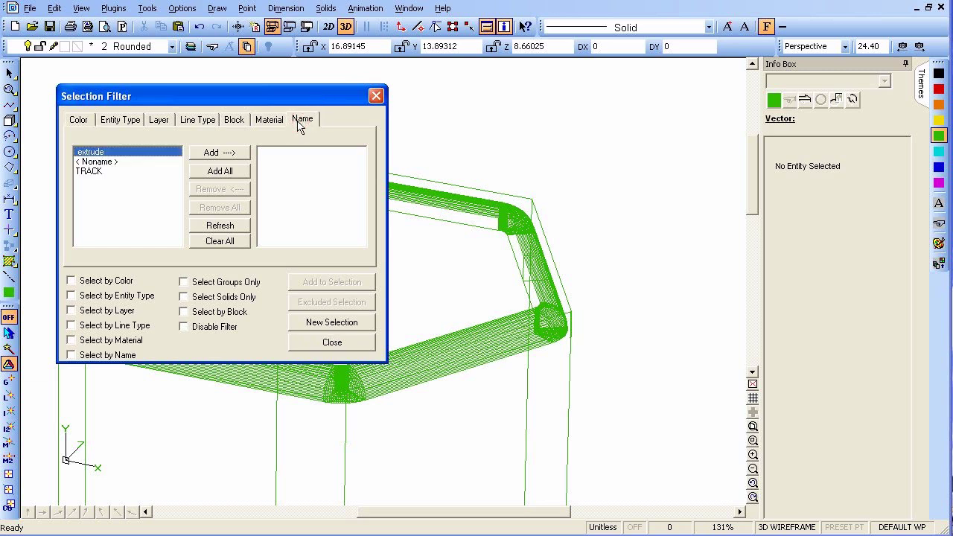
pyautogui.click(83, 172)
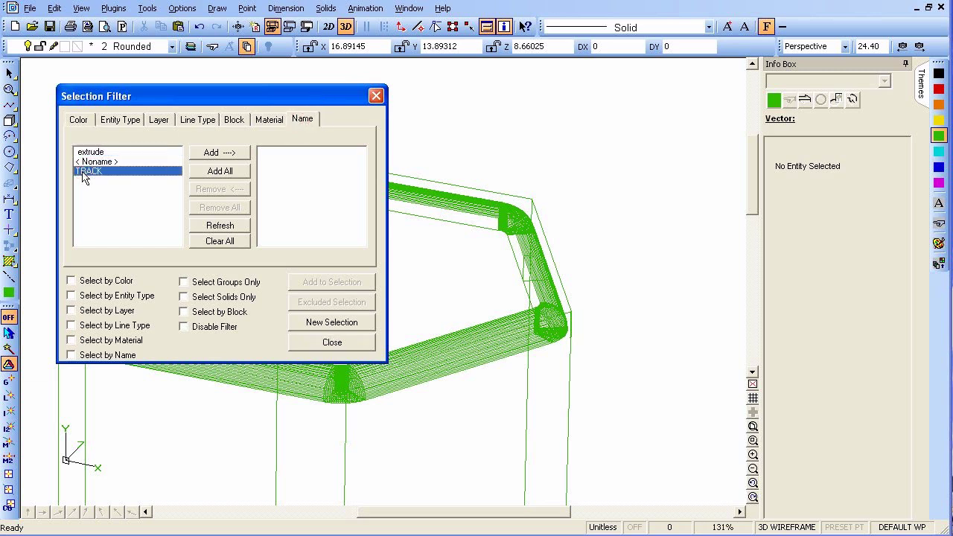
pyautogui.click(216, 153)
pyautogui.click(341, 286)
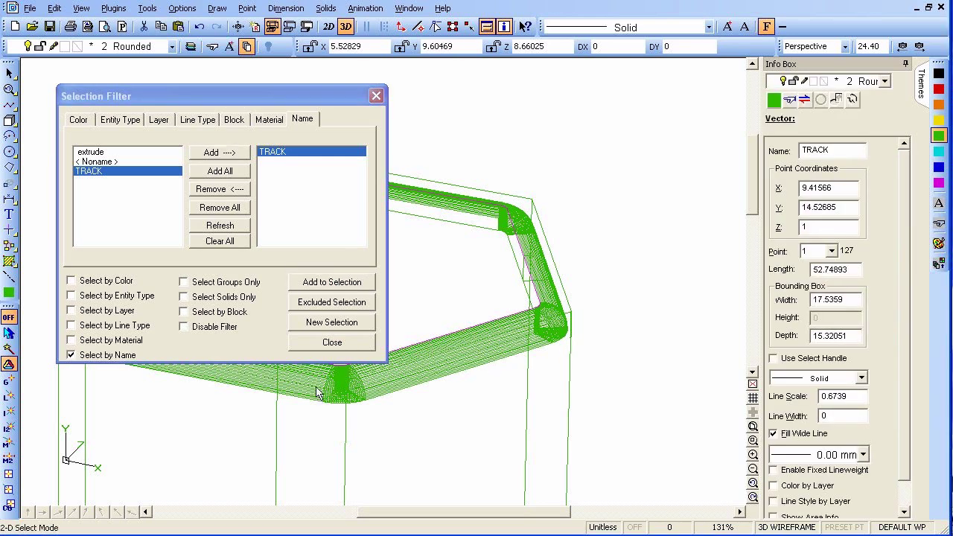
pyautogui.click(328, 344)
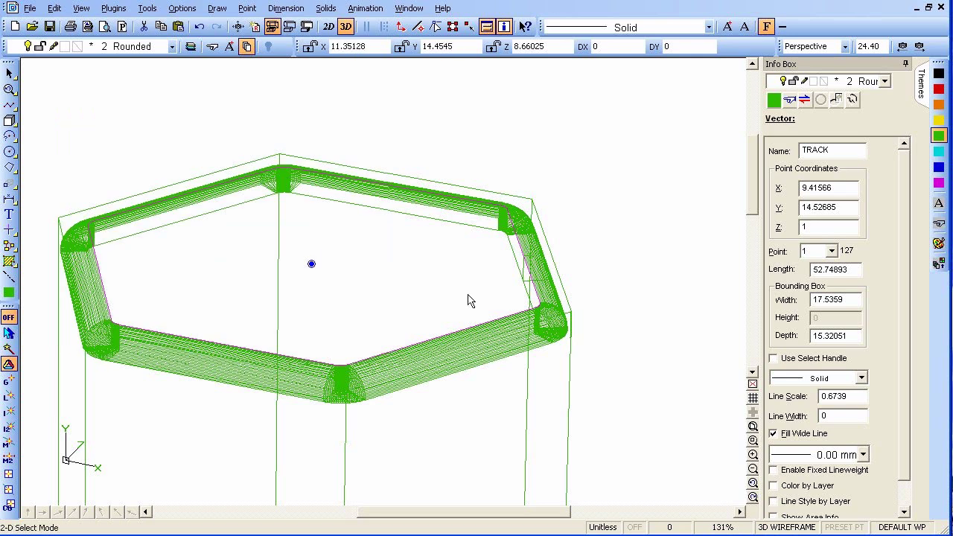
# Draw a line parallel to the selected TRACK line, placed at the prism's outer top edge.
pyautogui.click(493, 232)
pyautogui.click(596, 306)
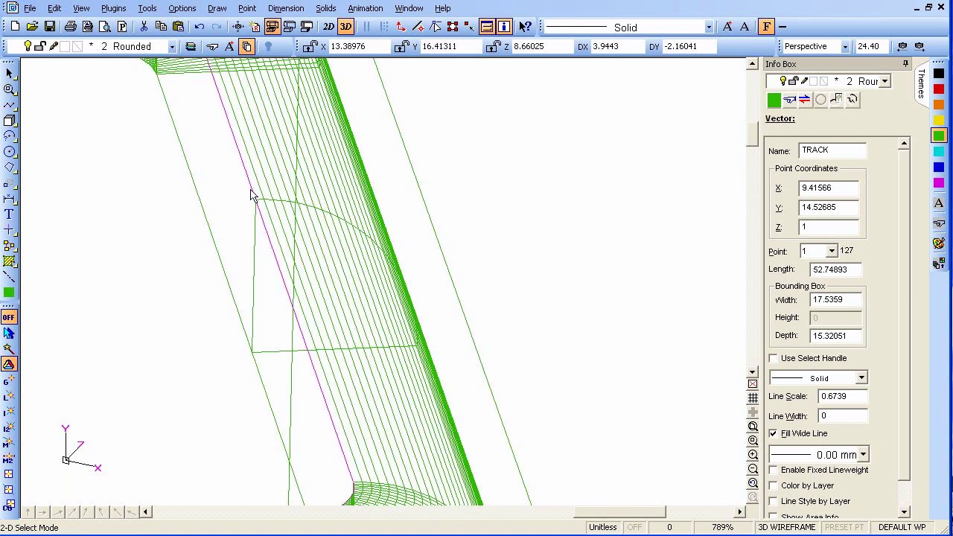
pyautogui.click(9, 105)
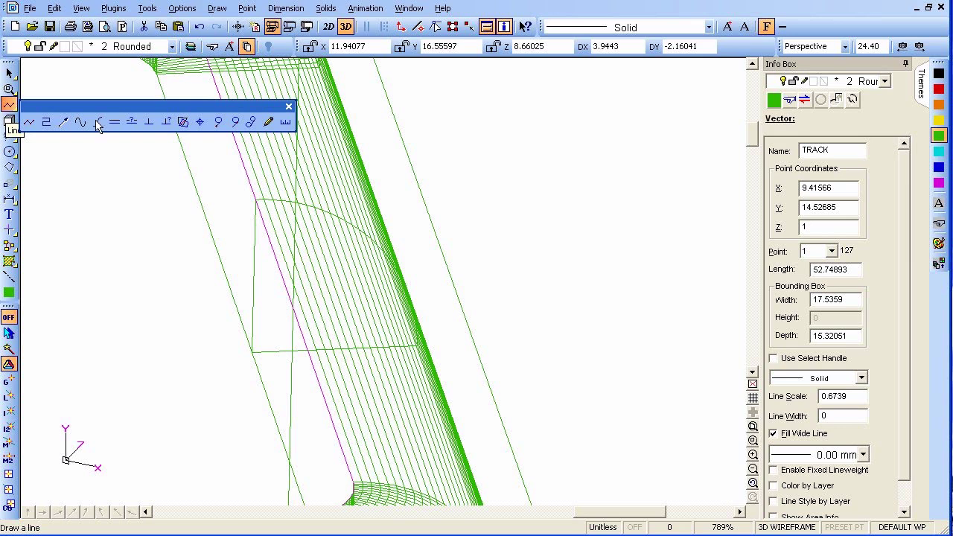
pyautogui.click(115, 124)
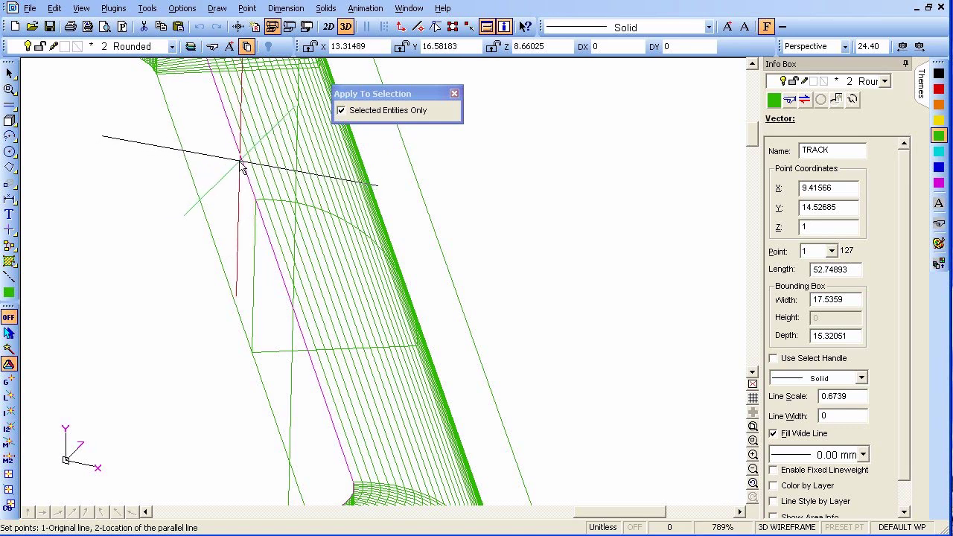
pyautogui.click(240, 160)
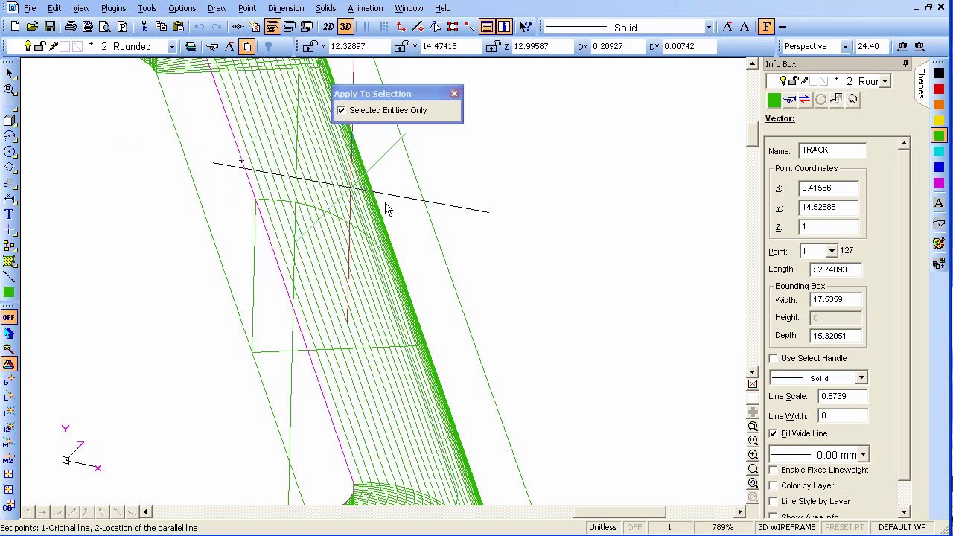
pyautogui.click(426, 215)
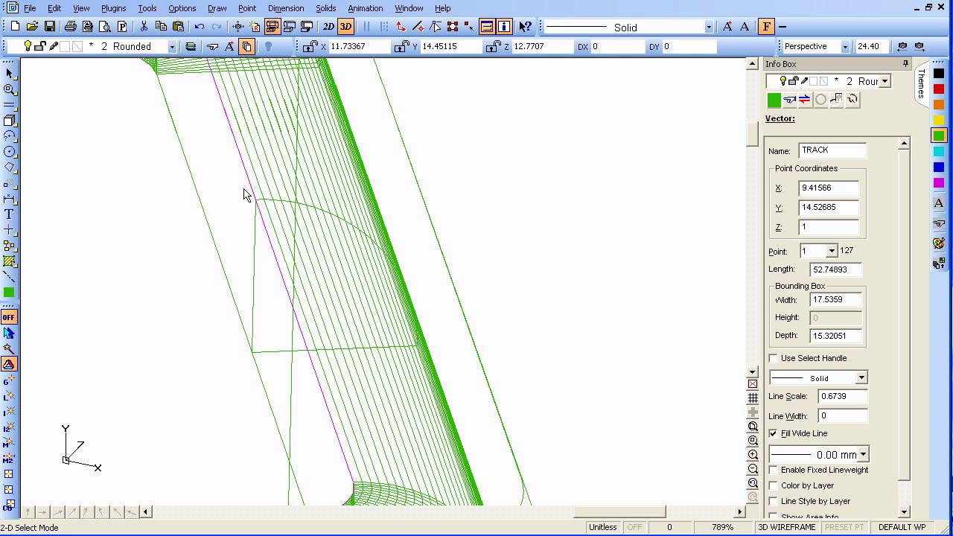
# Convert the TRACK line into a plane and extrude it 1 unit down, from the quarter-round's upper corner to its lower inner corner.
pyautogui.press('Return')
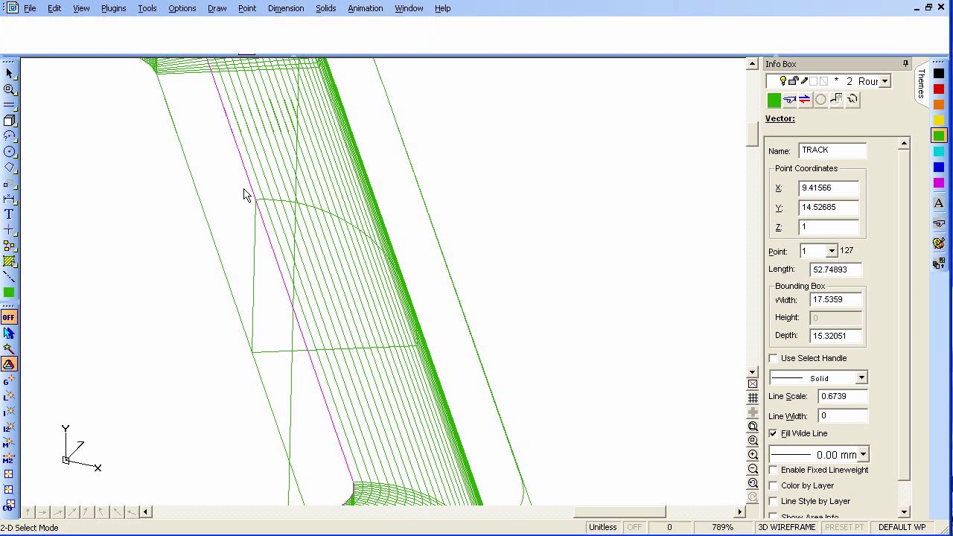
pyautogui.press('Return')
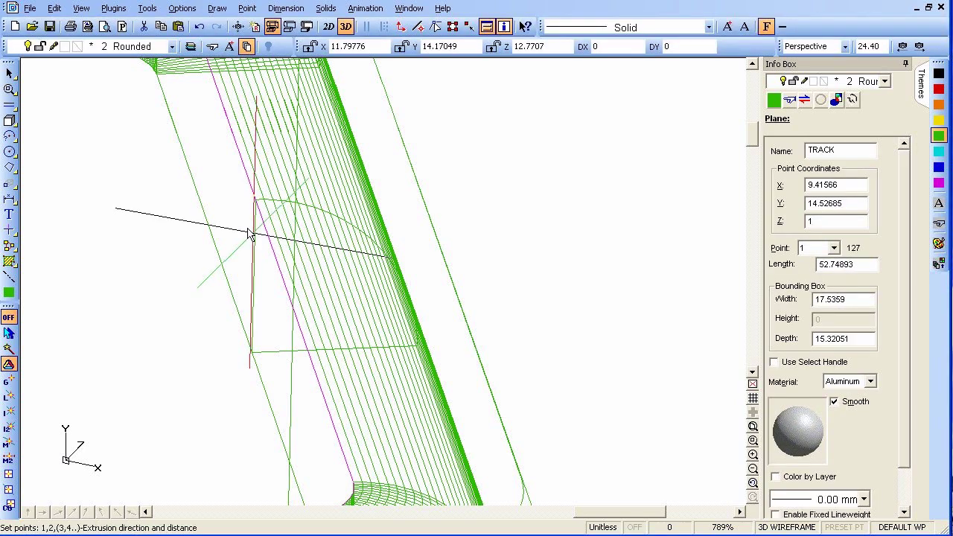
pyautogui.click(257, 202)
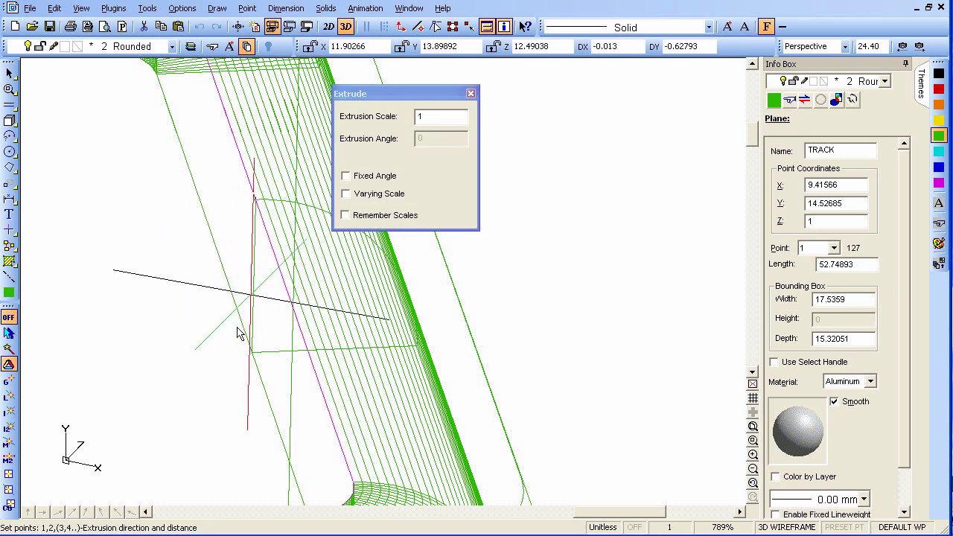
pyautogui.click(251, 352)
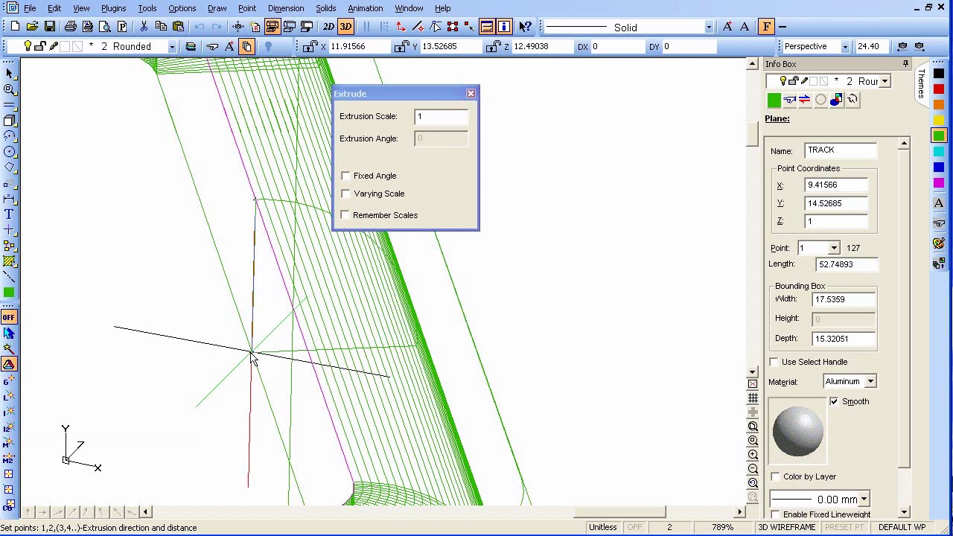
pyautogui.press('Return')
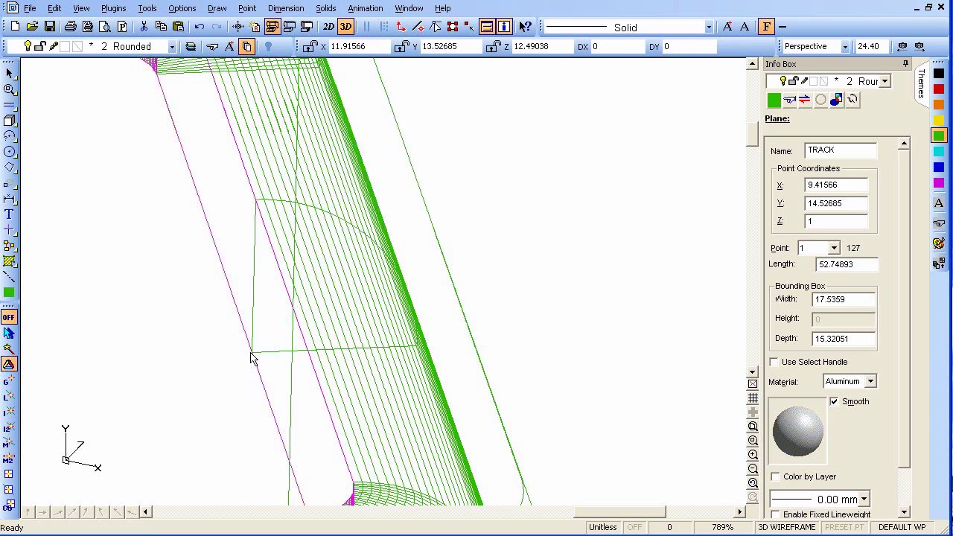
# Select the parallel line around the prism's outer top edge and set its selection handle at the prism's nearest top corner.
pyautogui.hotkey('ctrl', 'shift', 'p')
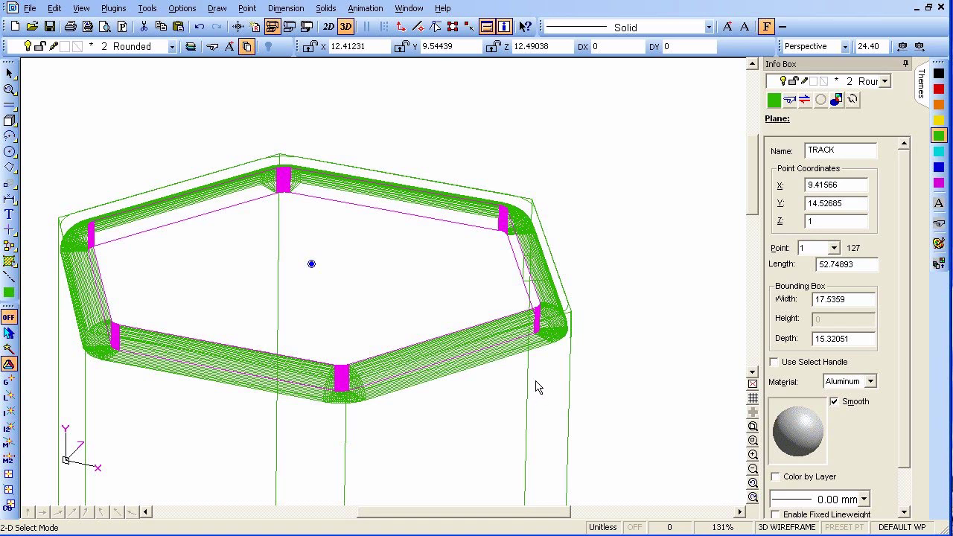
pyautogui.hotkey('ctrl', 'shift', 'w')
pyautogui.click(542, 294)
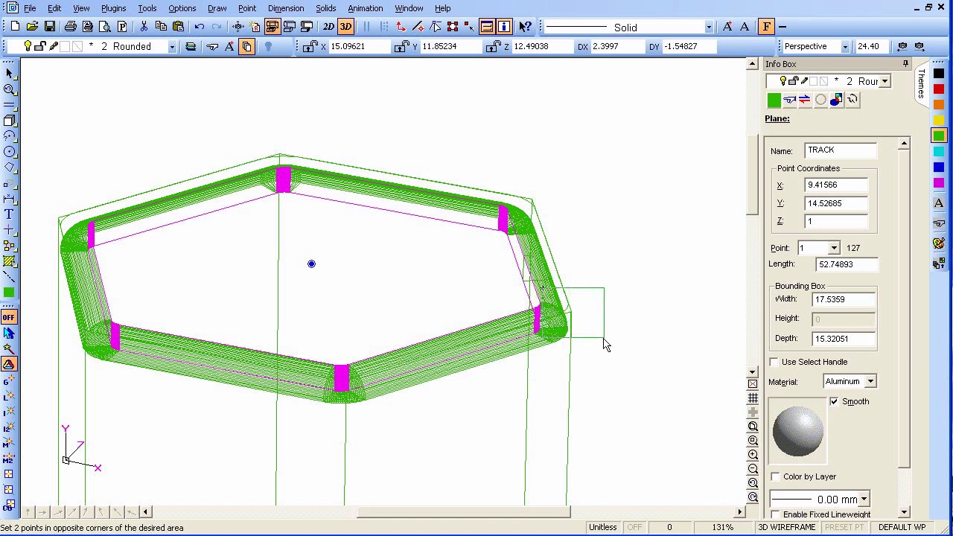
pyautogui.click(602, 342)
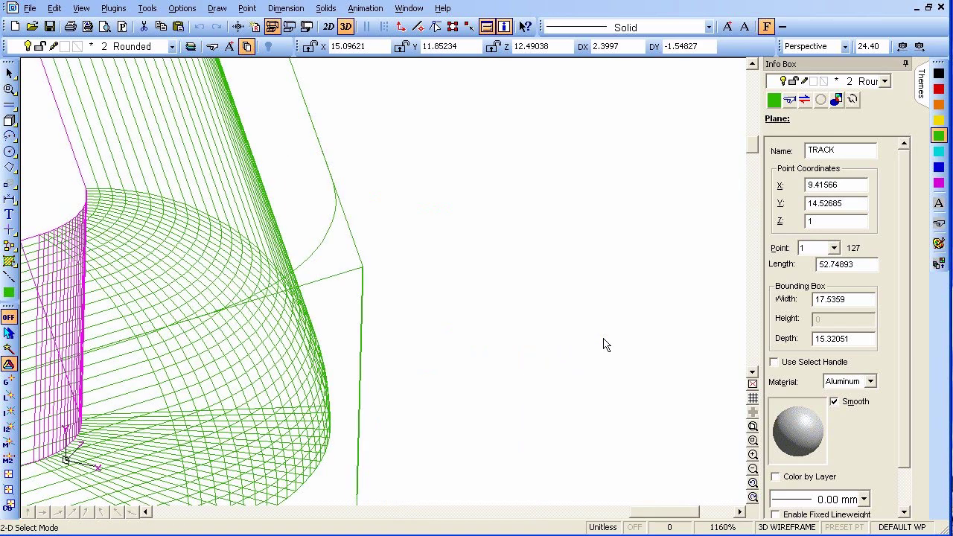
pyautogui.click(325, 237)
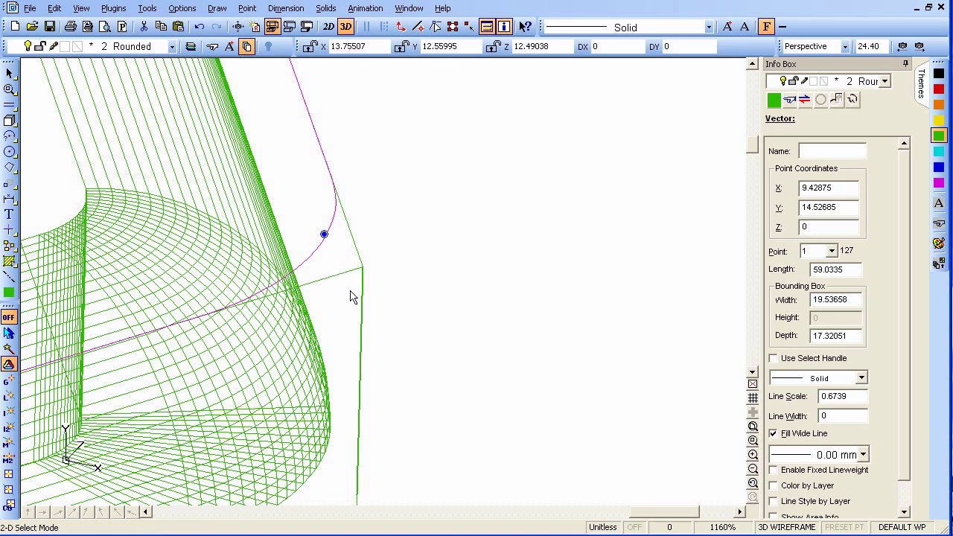
pyautogui.press('-')
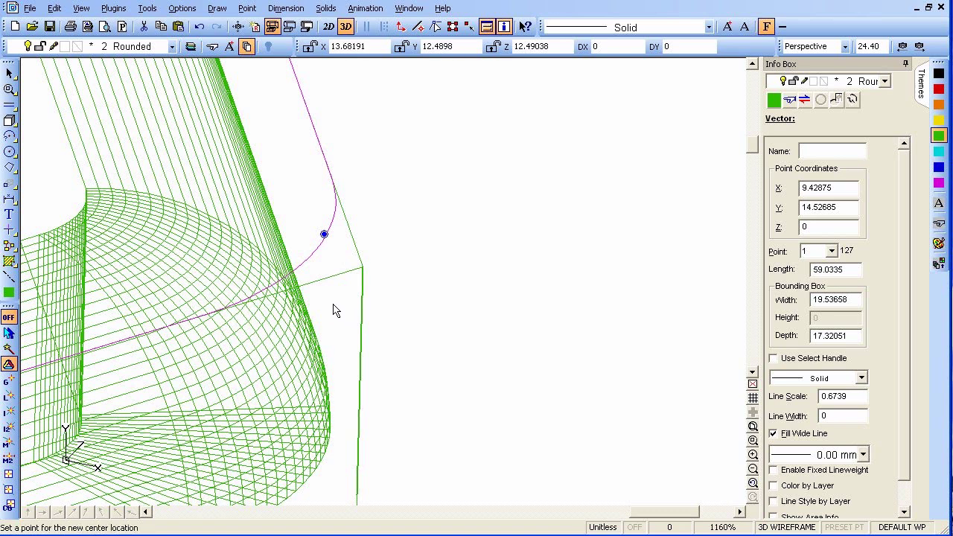
pyautogui.click(335, 313)
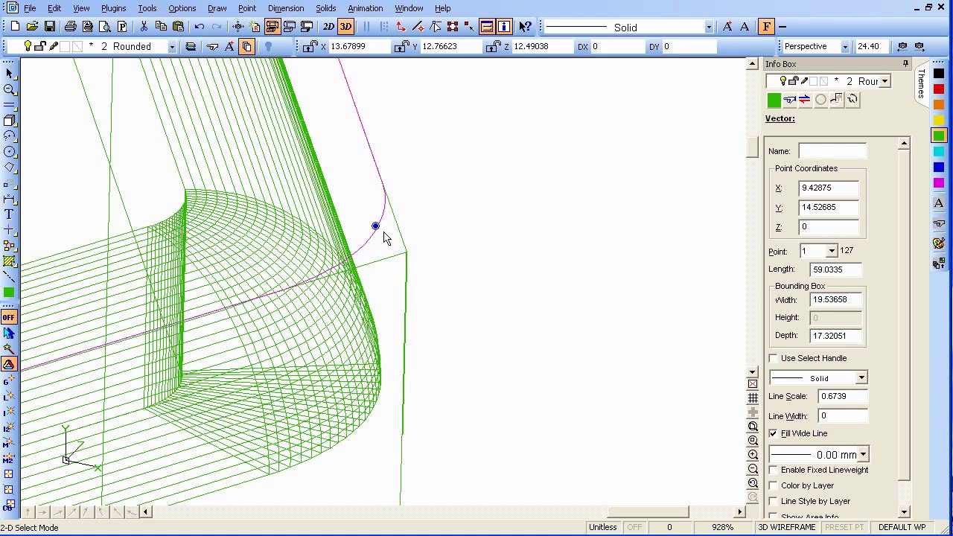
pyautogui.press('h')
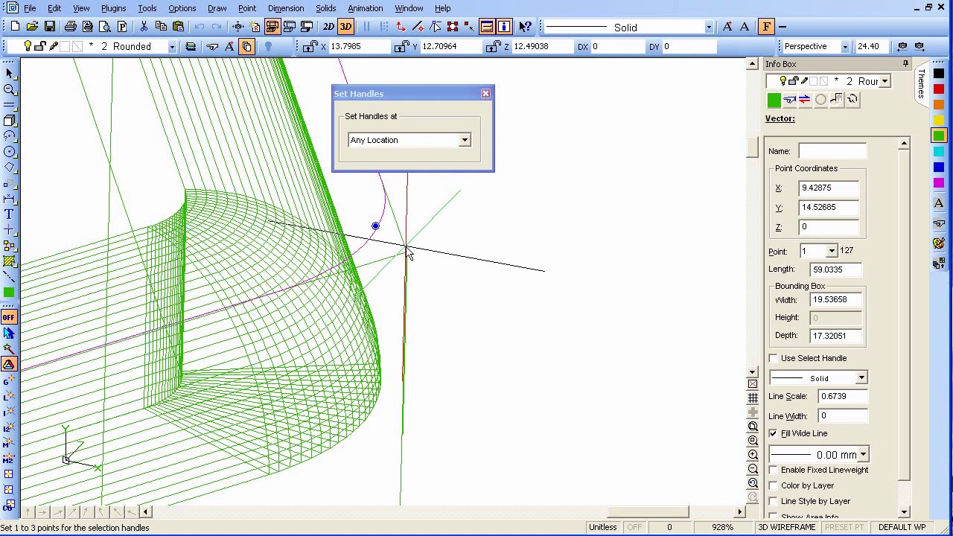
pyautogui.click(407, 254)
pyautogui.press('Return')
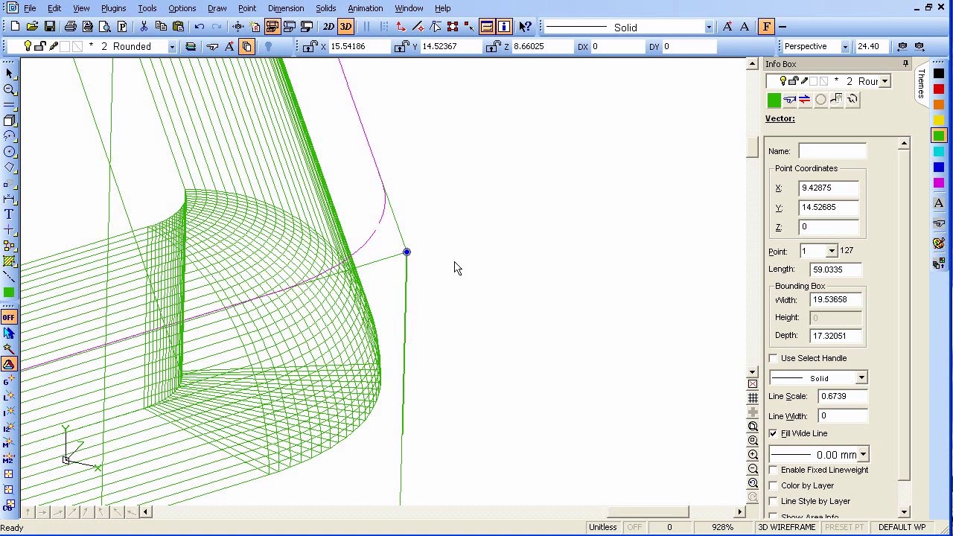
# Move the outer line 1 unit down the prism's vertical corner edge, level with the lower edge of the swept ring.
pyautogui.press('m')
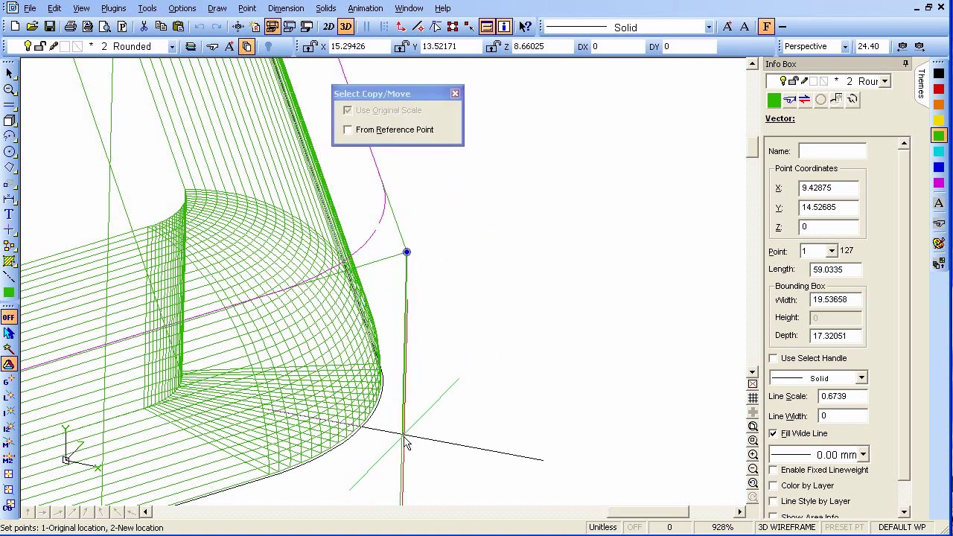
pyautogui.click(402, 436)
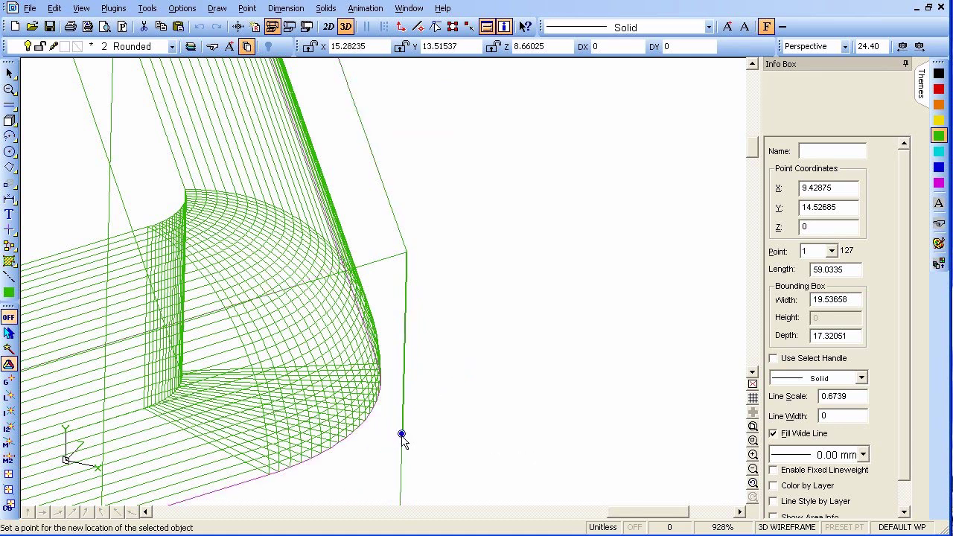
pyautogui.click(403, 437)
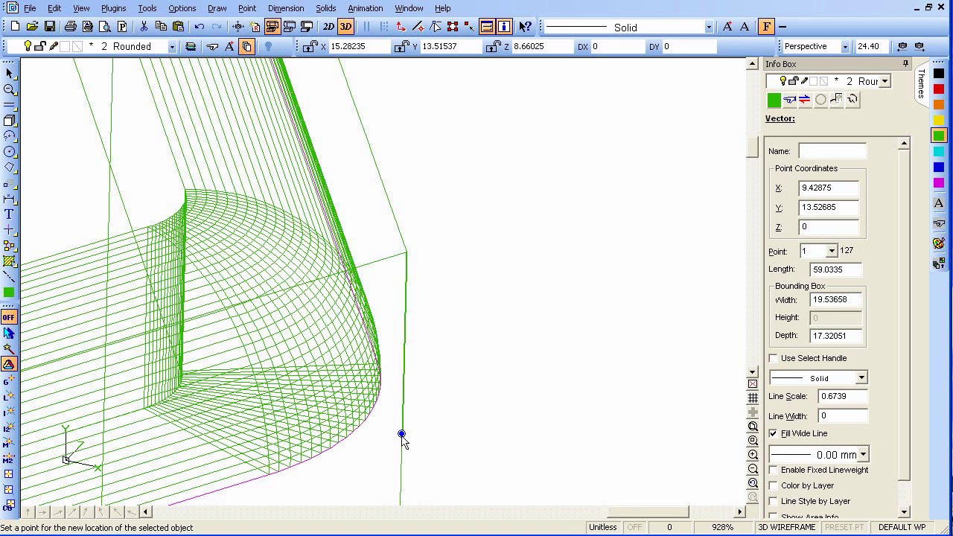
pyautogui.press('Escape')
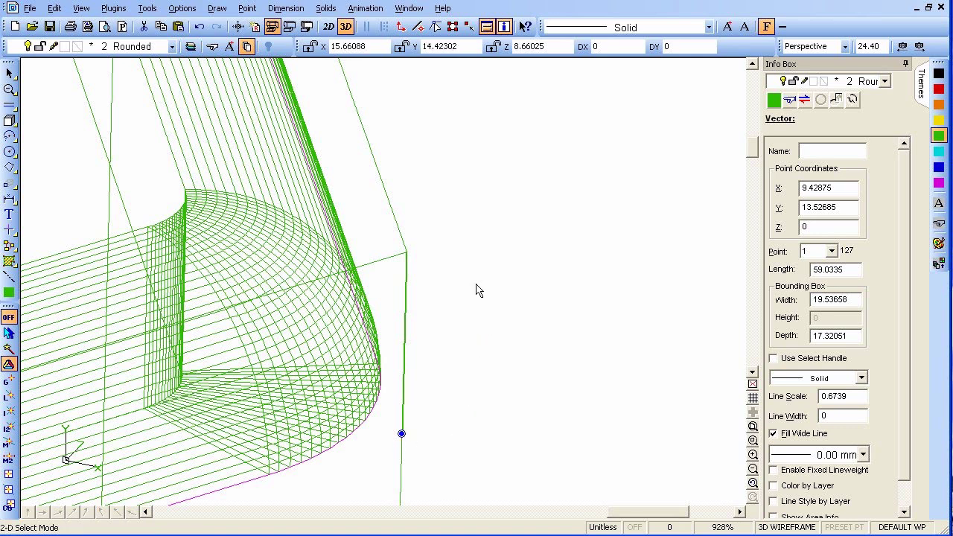
# Convert the lowered outer line into a plane with the makeplane command.
pyautogui.hotkey('ctrl', 'shift', 'c')
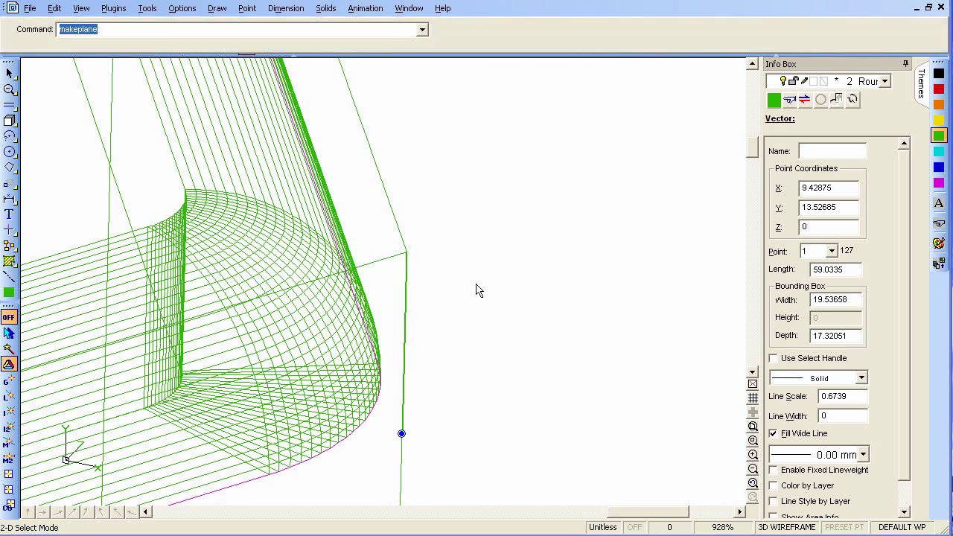
pyautogui.press('Return')
pyautogui.click(389, 251)
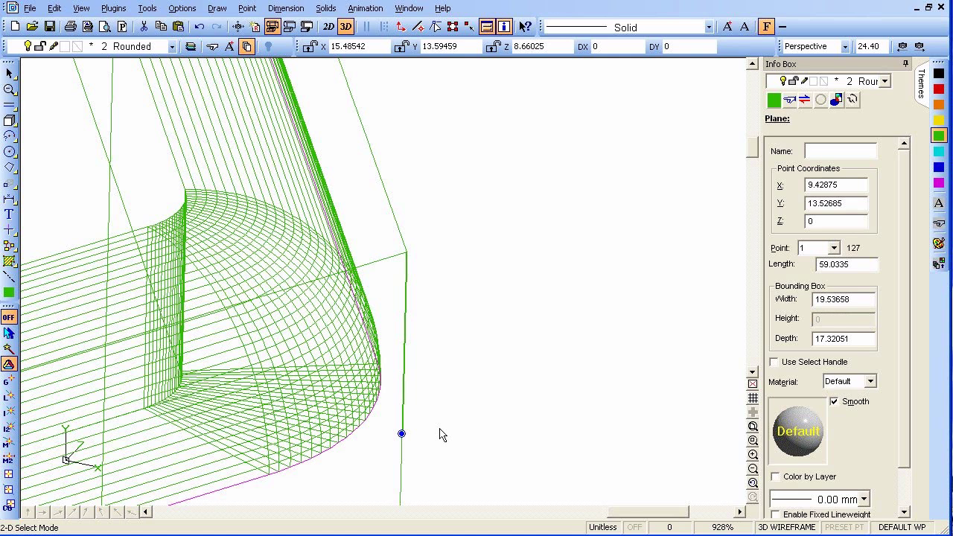
# Extrude the outer plane at scale 1 from its corner handle down 19 units to the prism's matching bottom corner.
pyautogui.hotkey('ctrl', 'shift', 'e')
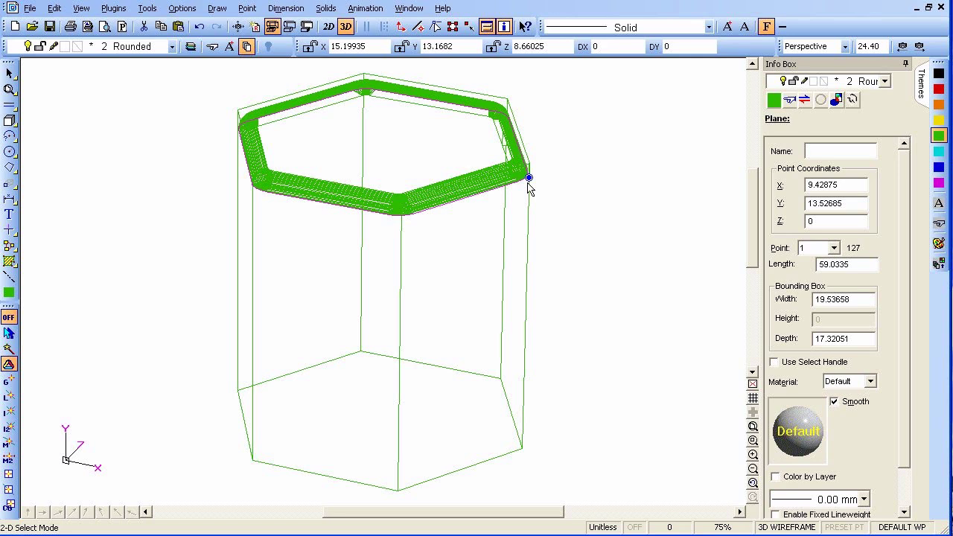
pyautogui.hotkey('ctrl', 'w')
pyautogui.click(512, 161)
pyautogui.click(560, 215)
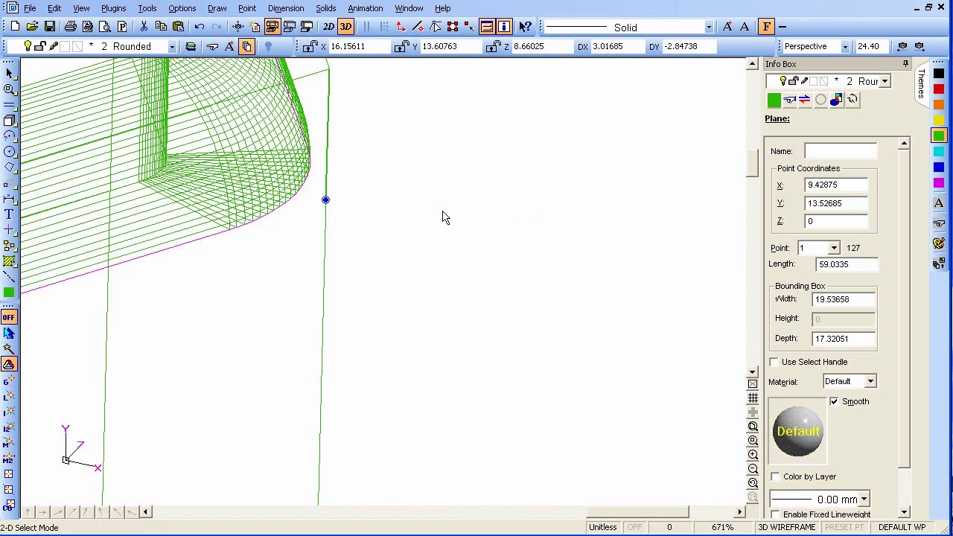
pyautogui.press('e')
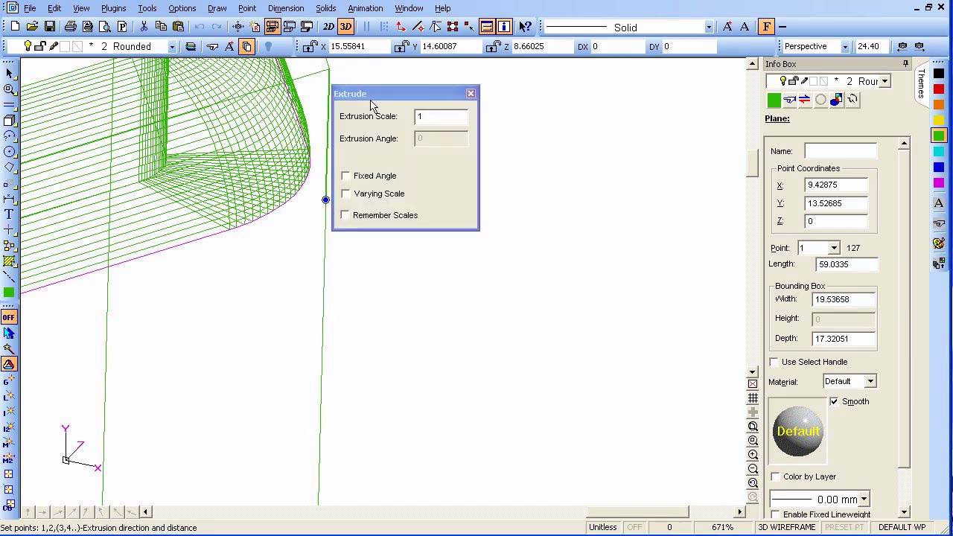
pyautogui.moveTo(396, 100); pyautogui.dragTo(465, 102)
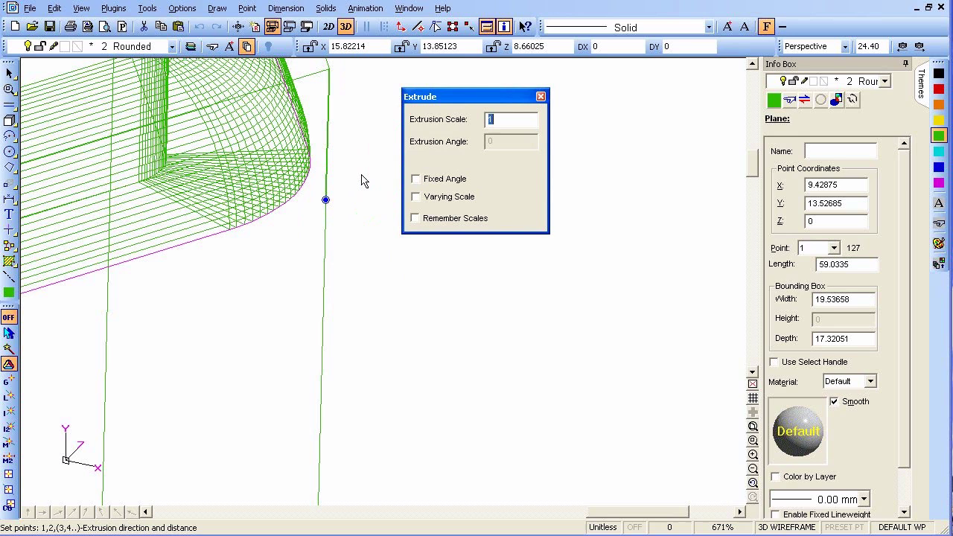
pyautogui.click(326, 206)
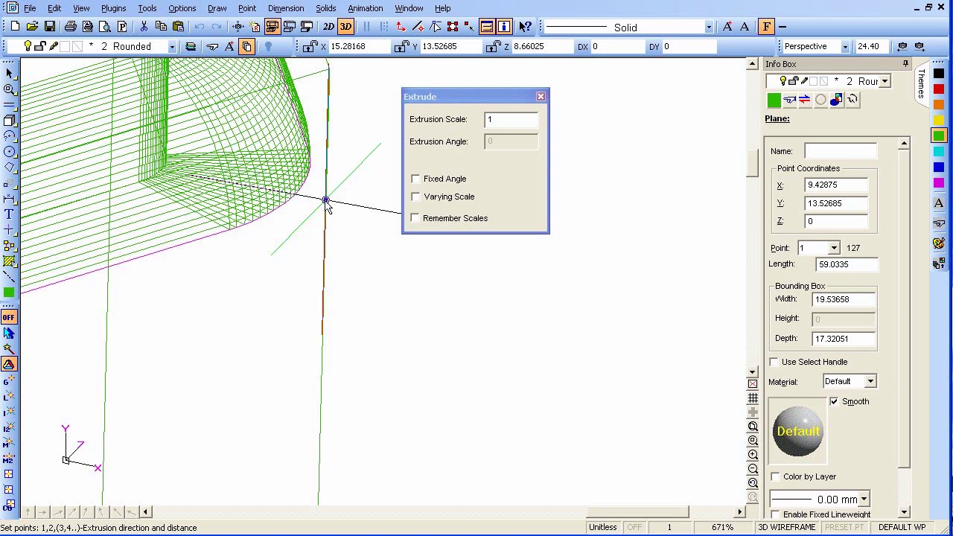
pyautogui.hotkey('ctrl', 'w')
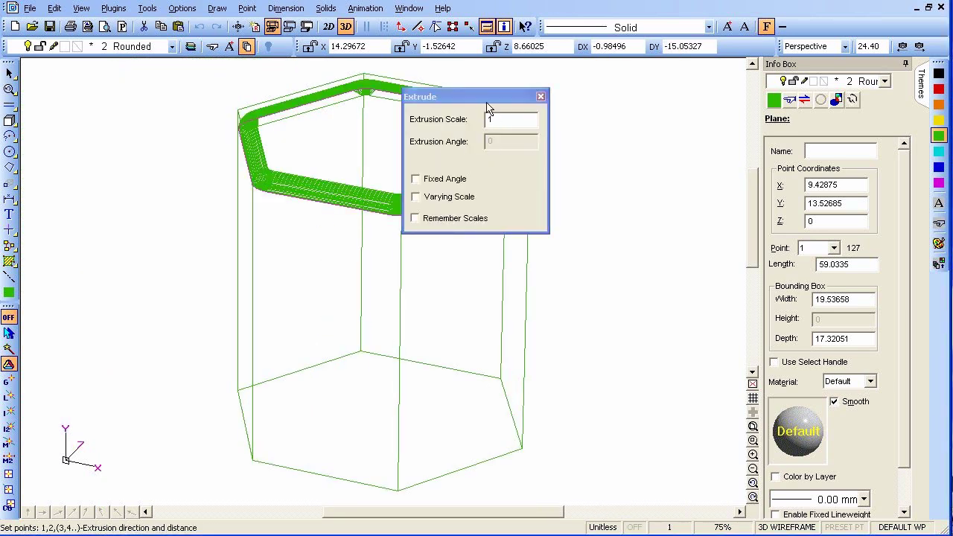
pyautogui.moveTo(487, 108); pyautogui.dragTo(708, 129)
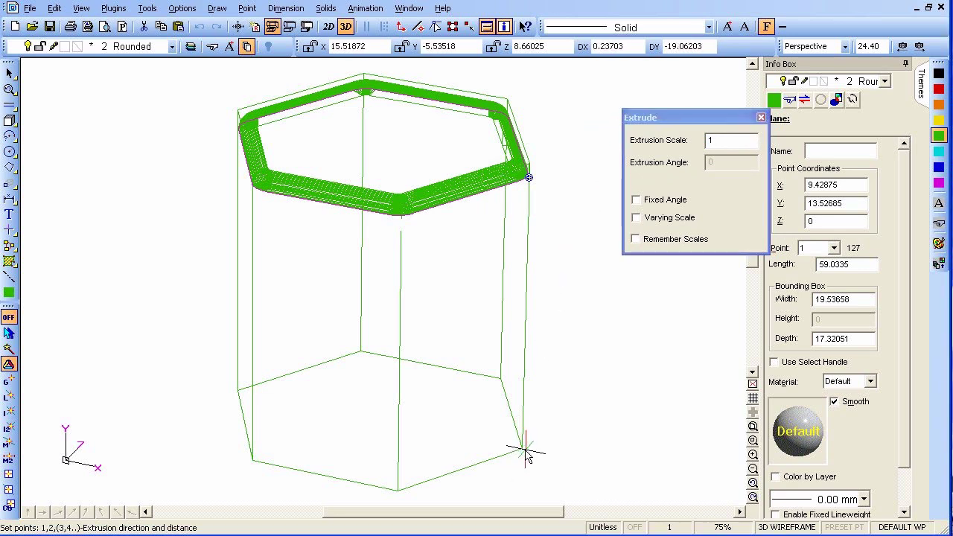
pyautogui.click(522, 455)
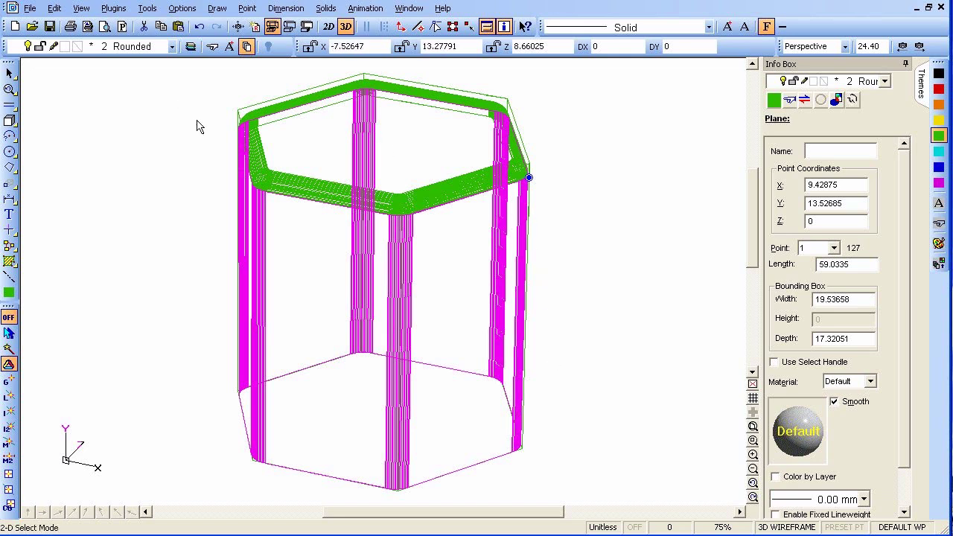
# Select the extruded side-wall solid and hide the Guides layer.
pyautogui.click(402, 274)
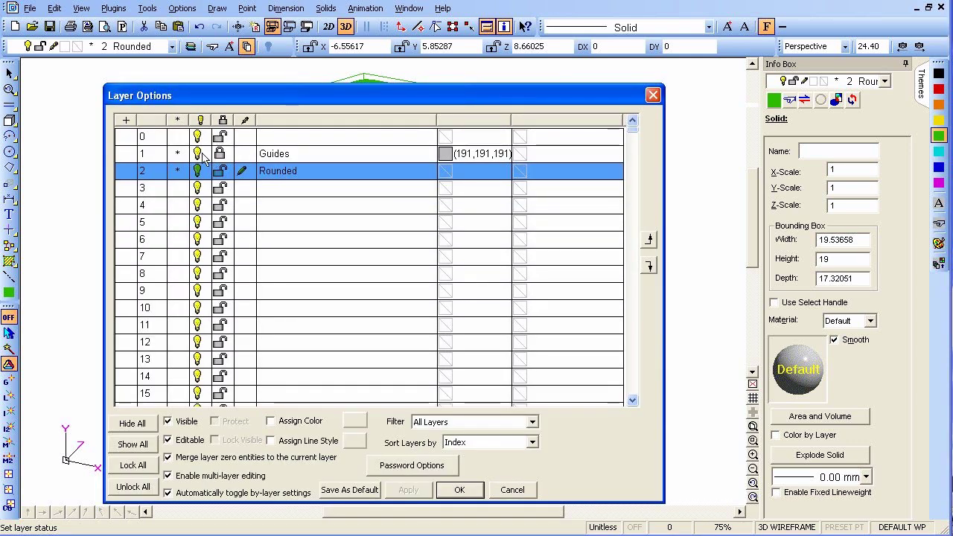
pyautogui.click(198, 152)
pyautogui.click(199, 152)
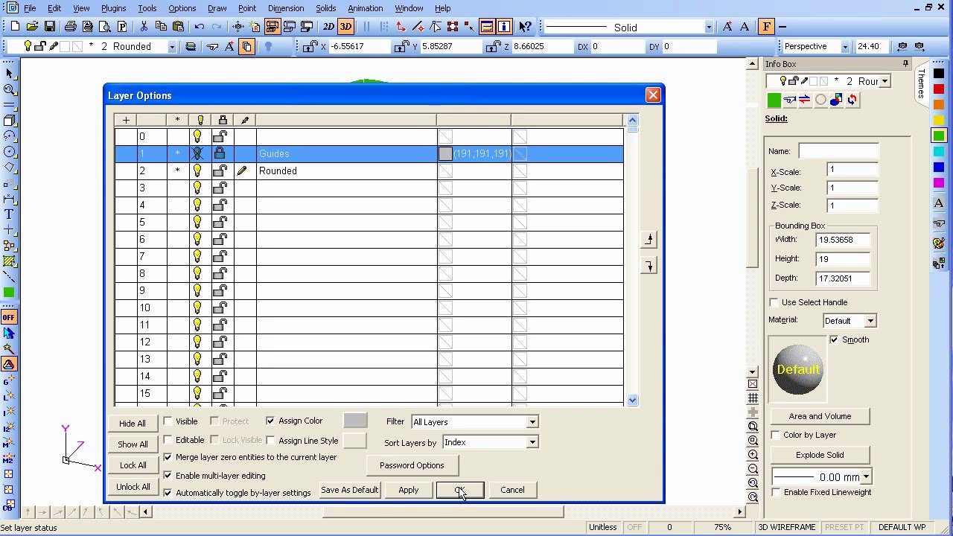
pyautogui.click(460, 490)
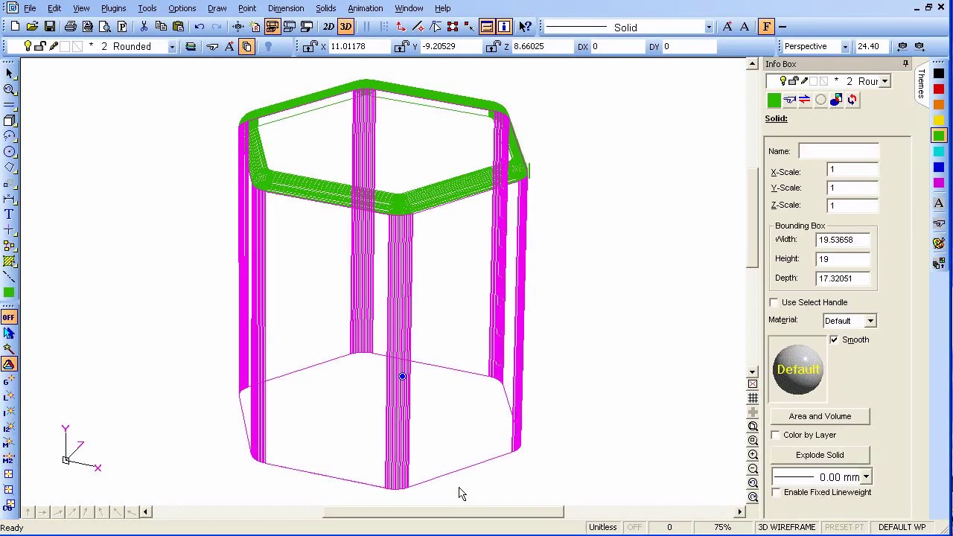
# Shade the entire view with the Quick (Flat) method to inspect the ring and side walls.
pyautogui.click(309, 33)
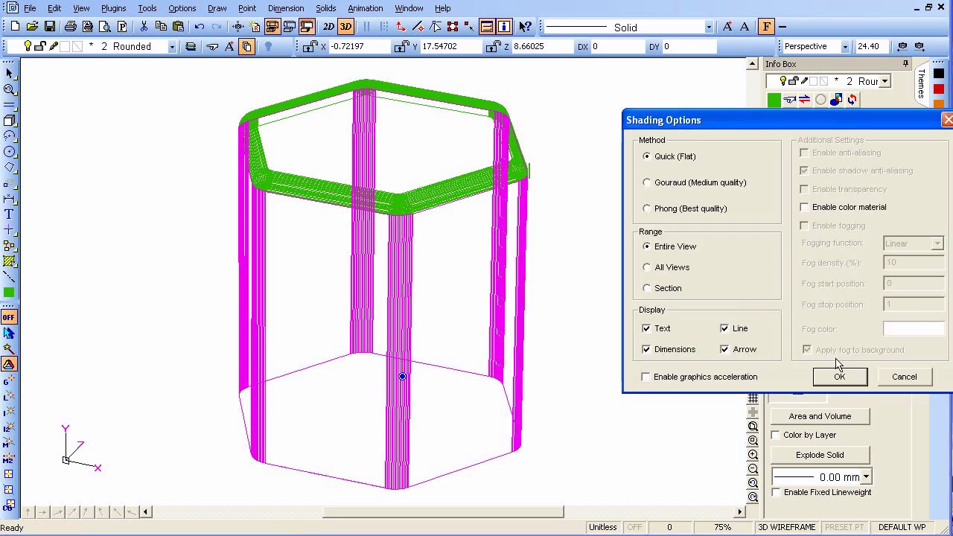
pyautogui.click(840, 377)
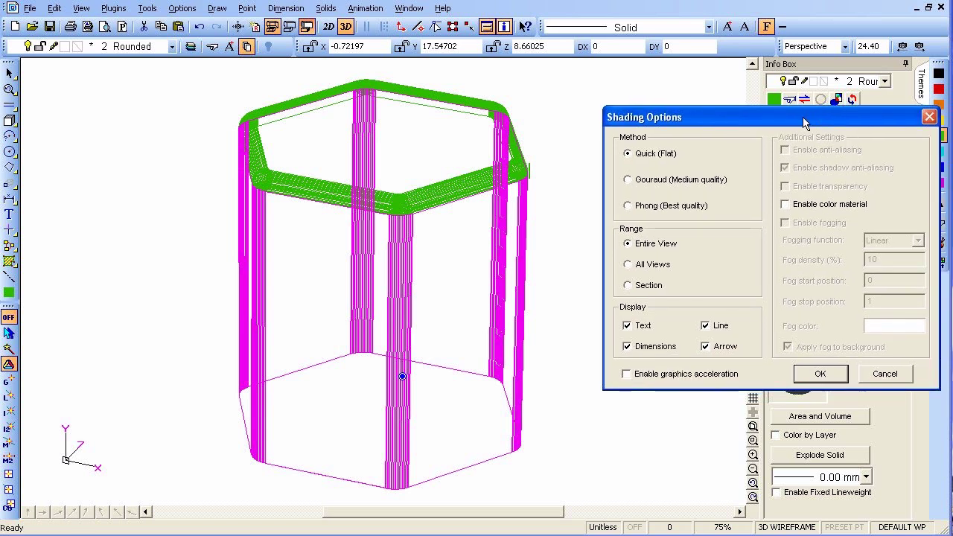
pyautogui.click(817, 374)
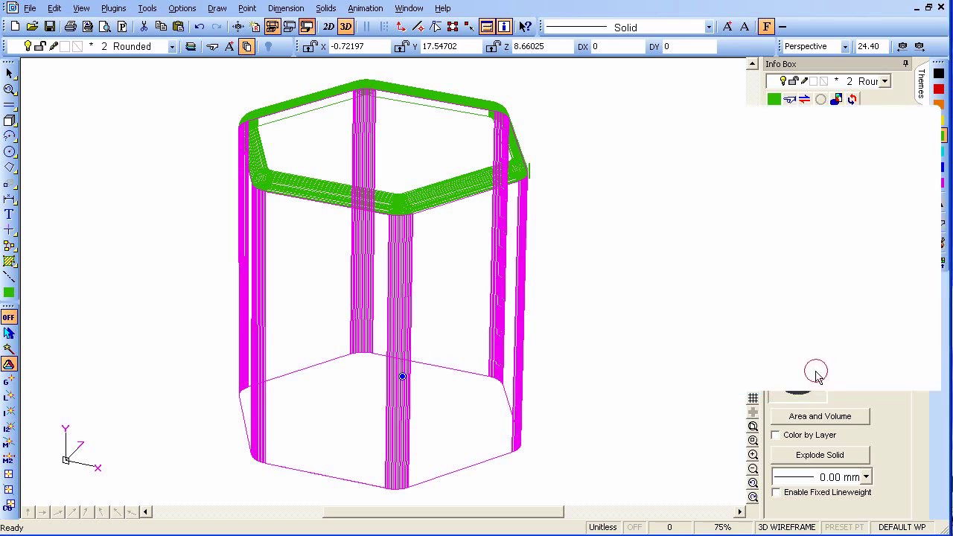